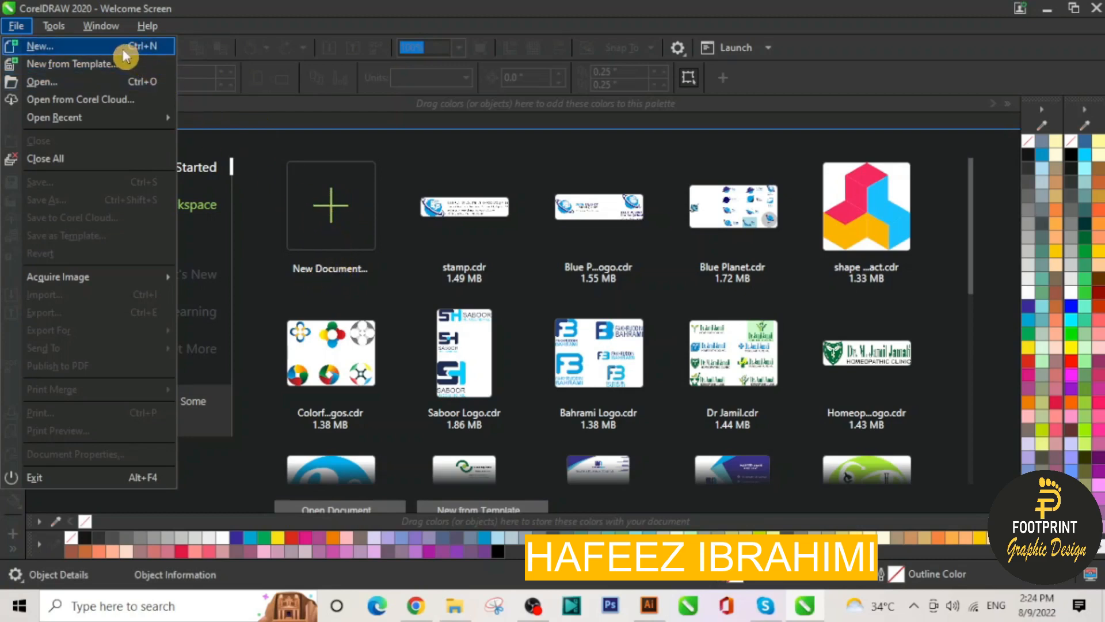
Start a new document named Book, using the Custom preset
left_click(333, 212)
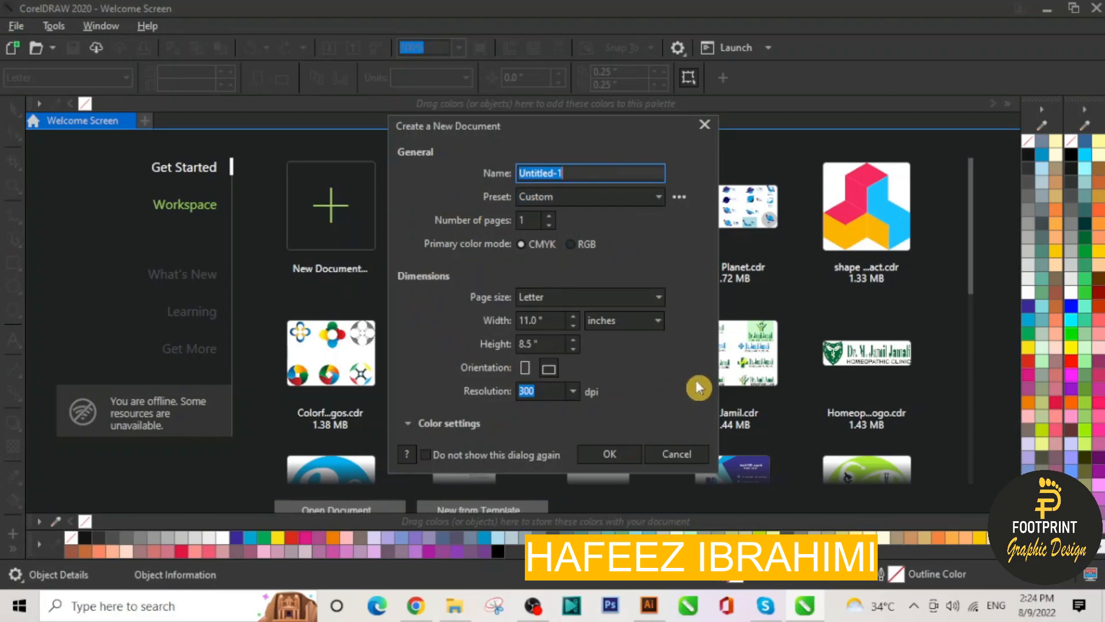
key("ctrl+space")
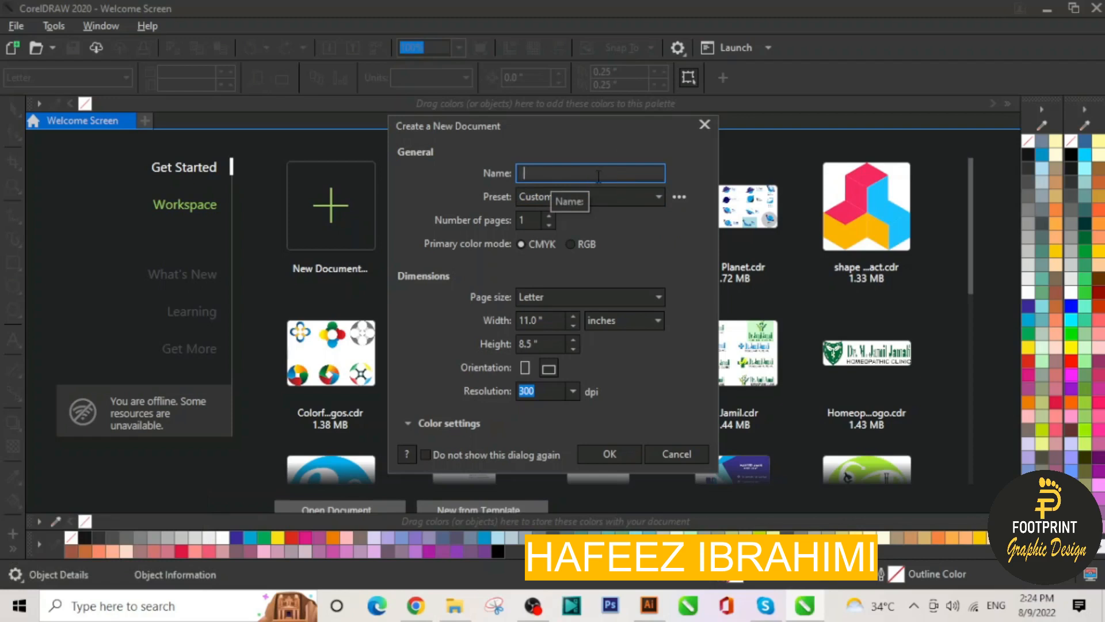
key("shift")
type("Book")
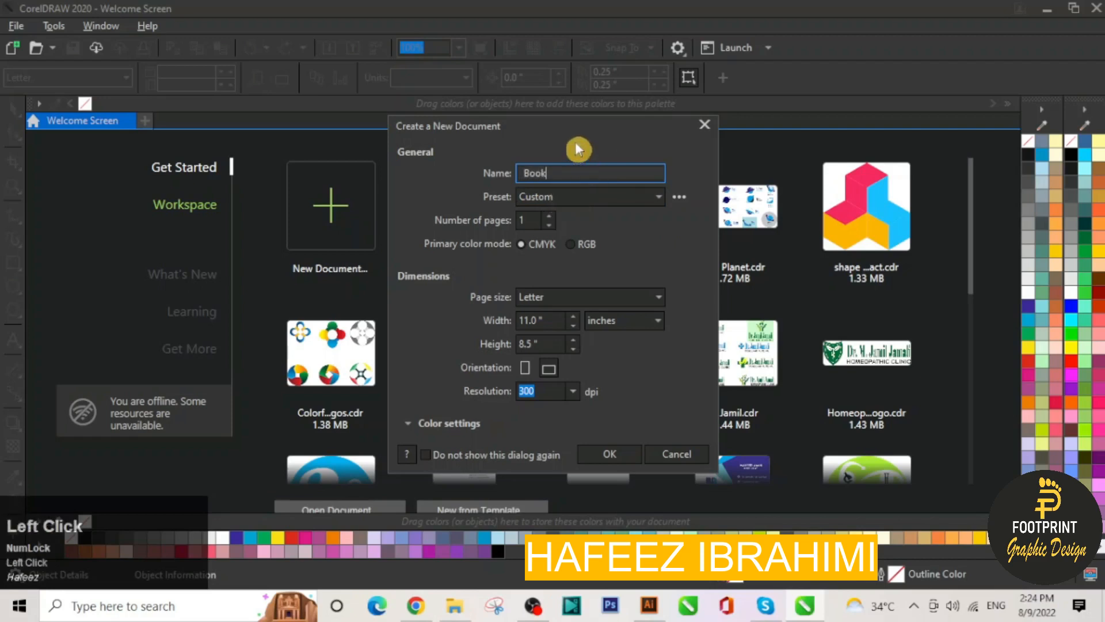
left_click(551, 199)
left_click(553, 199)
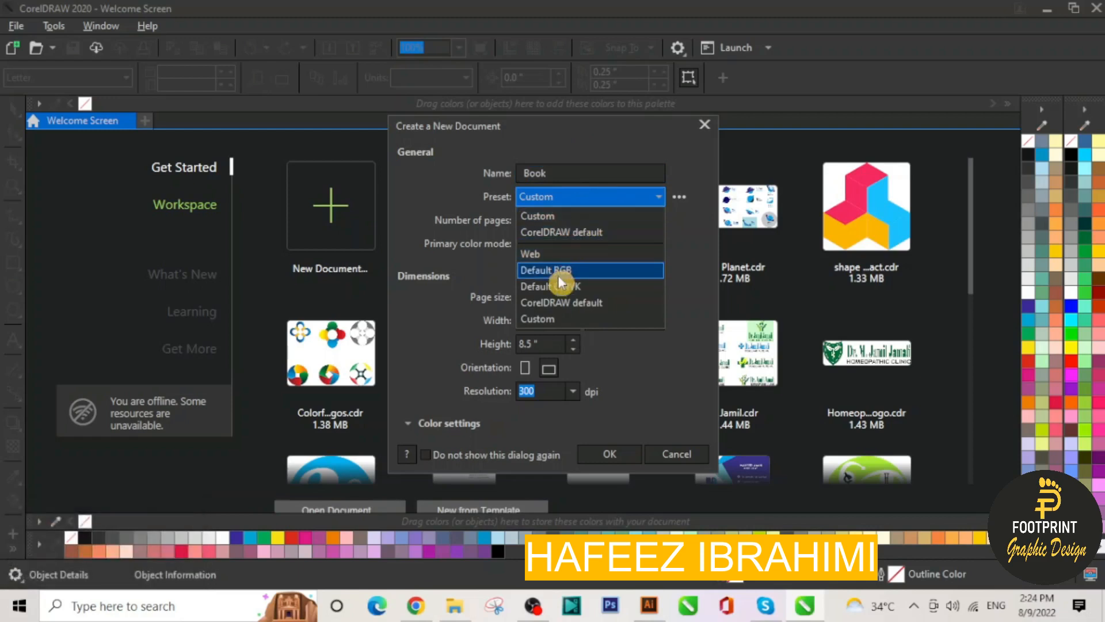
left_click(547, 216)
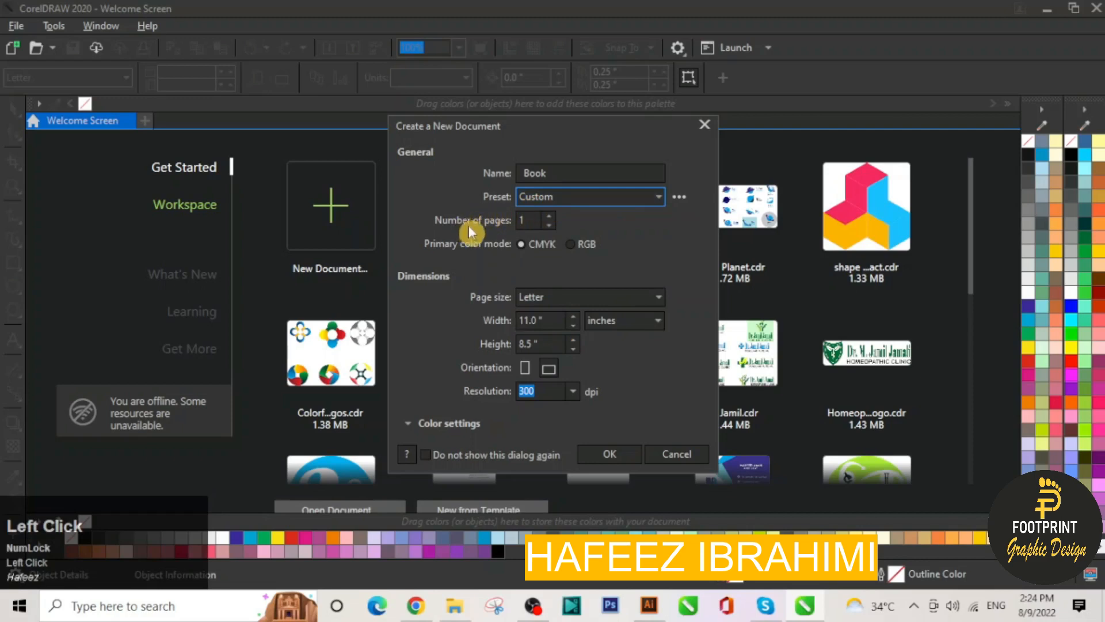
Set the new document's number of pages to 1 and its primary color mode to RGB
left_click(549, 216)
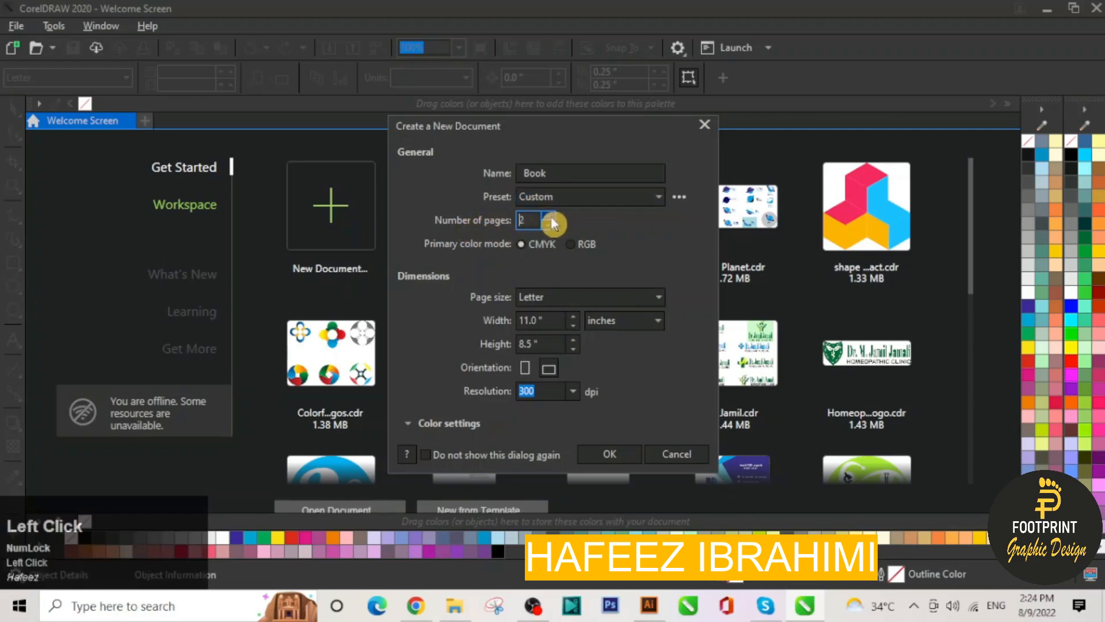
left_click(547, 225)
left_click(547, 225)
left_click(572, 244)
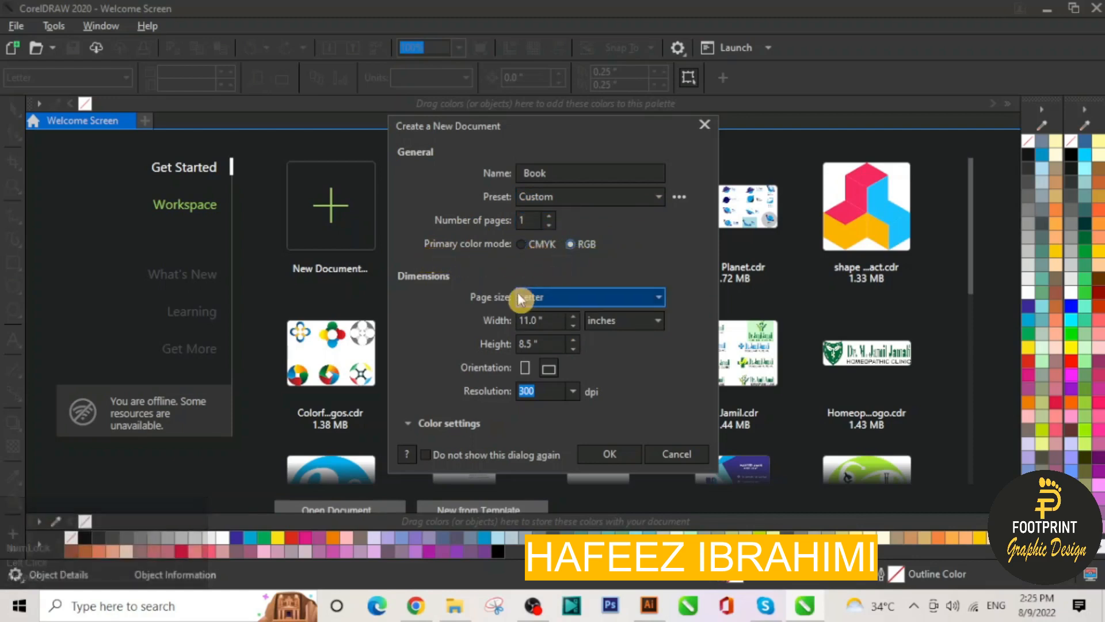
Look through the available page sizes and measurement units, keeping Letter and inches
left_click(550, 299)
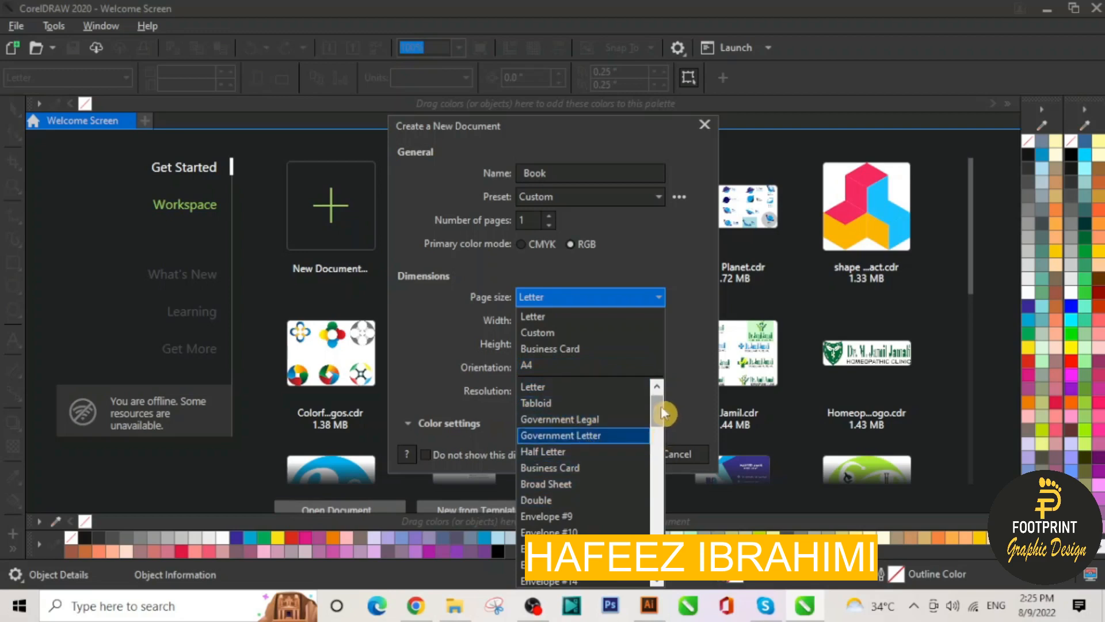
left_click_drag(658, 416, 654, 392)
left_click(701, 296)
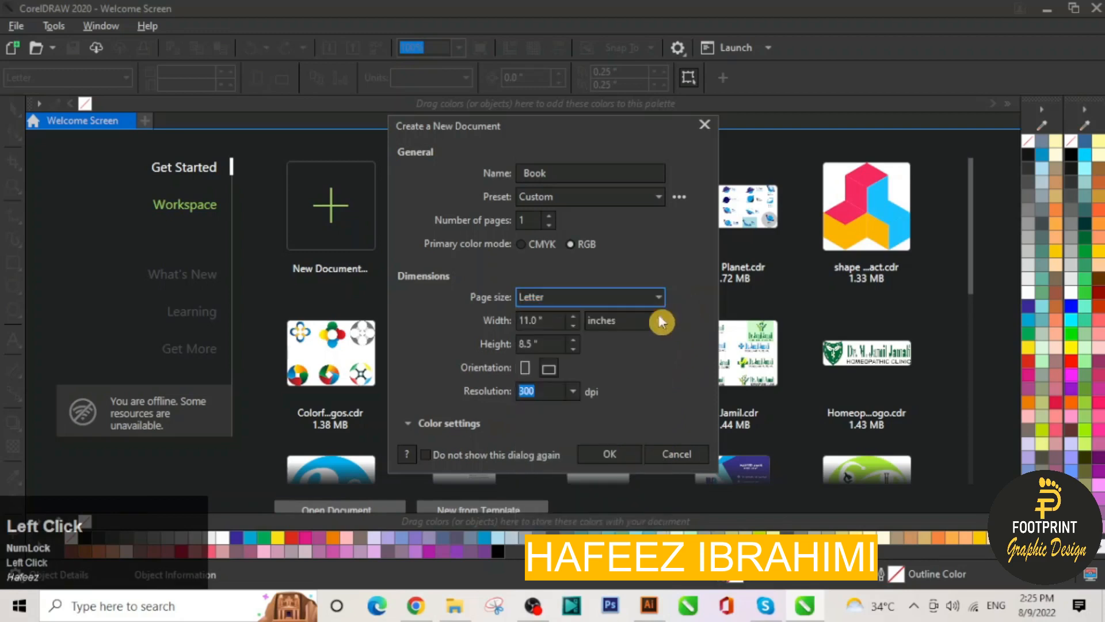
left_click(496, 346)
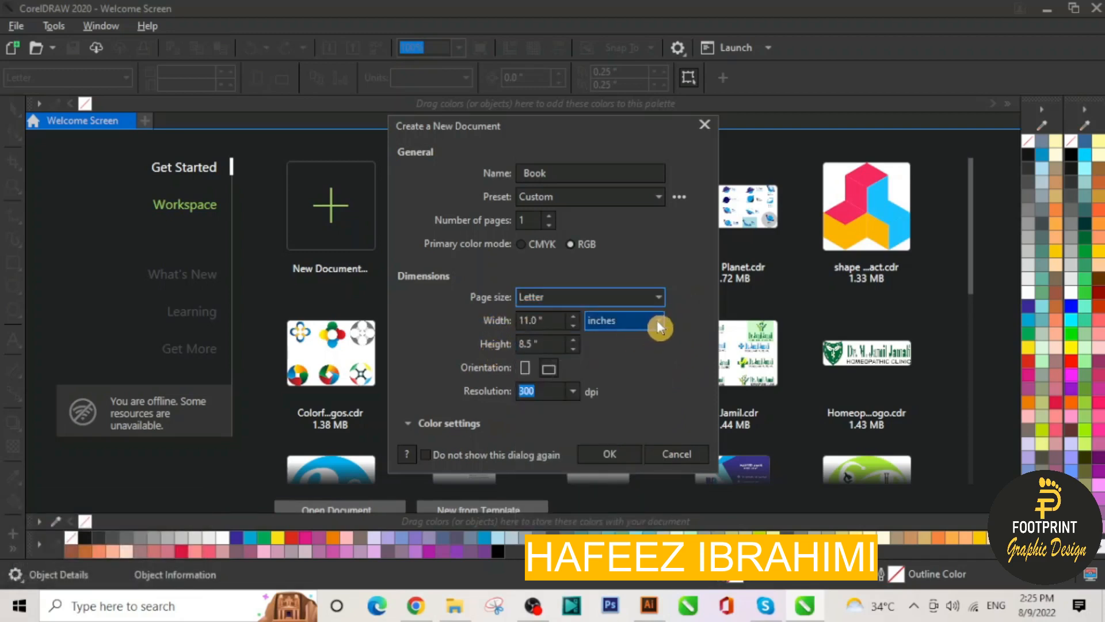
left_click(658, 320)
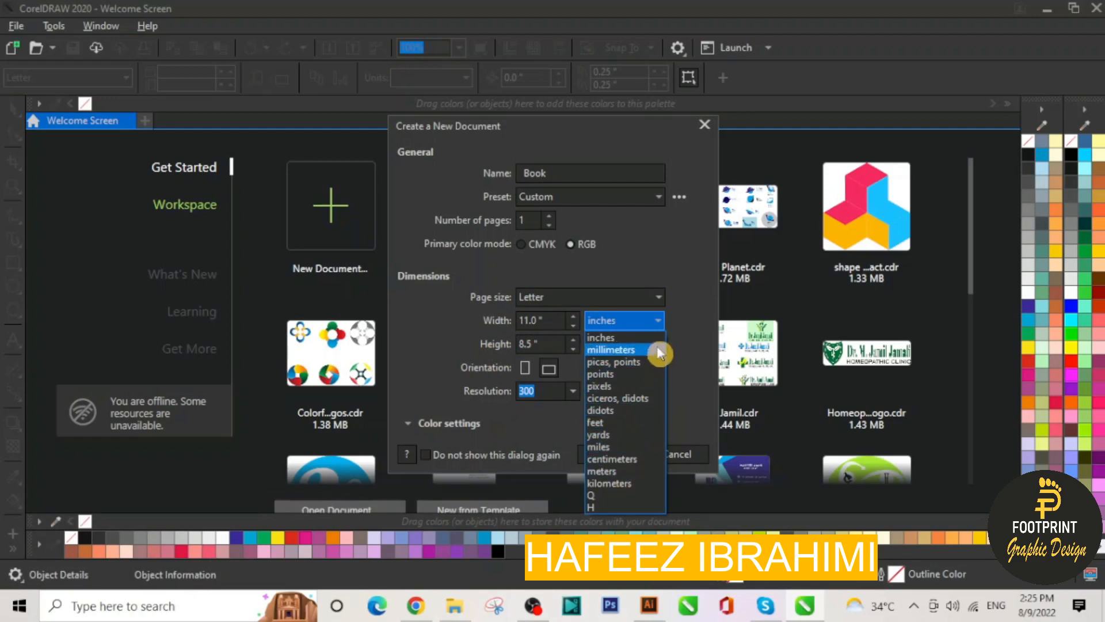
left_click(632, 321)
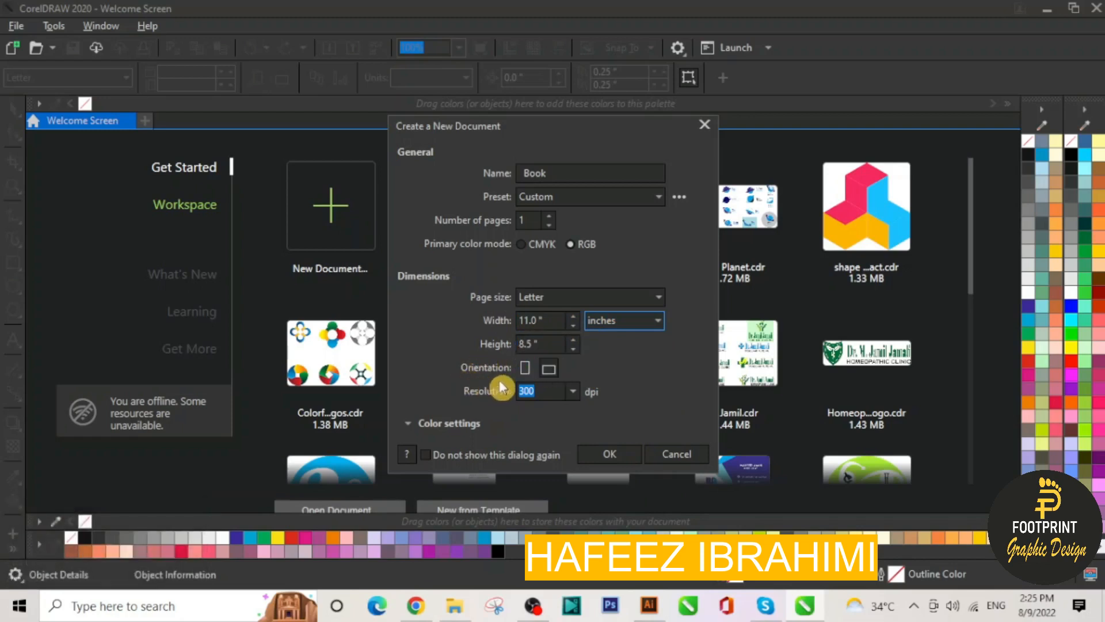
Set the page orientation to portrait and the resolution to 72 dpi
left_click(526, 373)
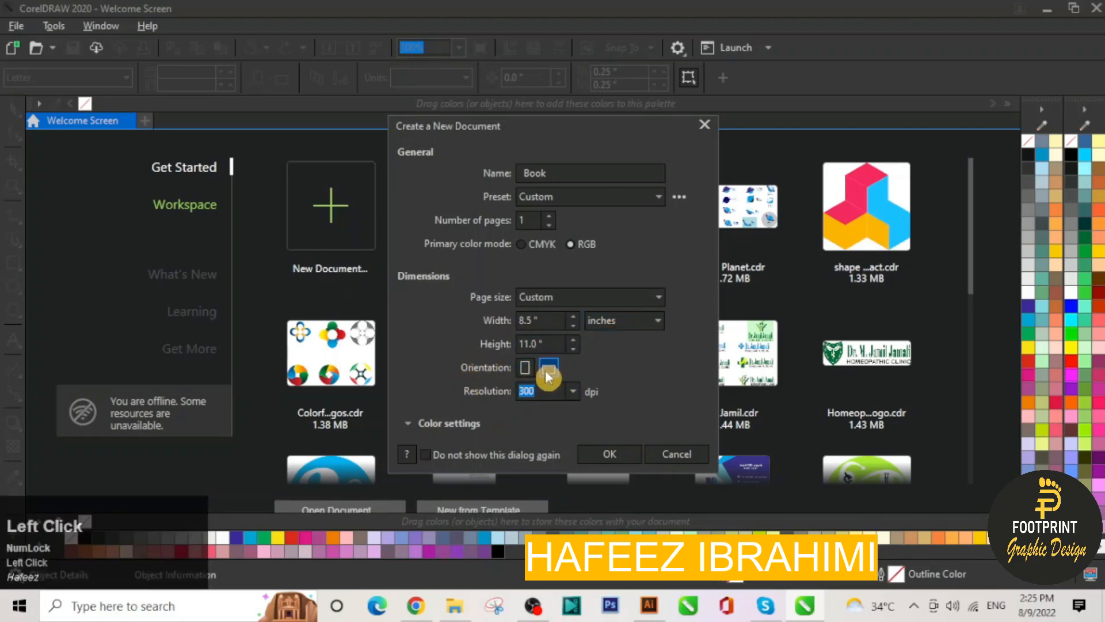
left_click(548, 372)
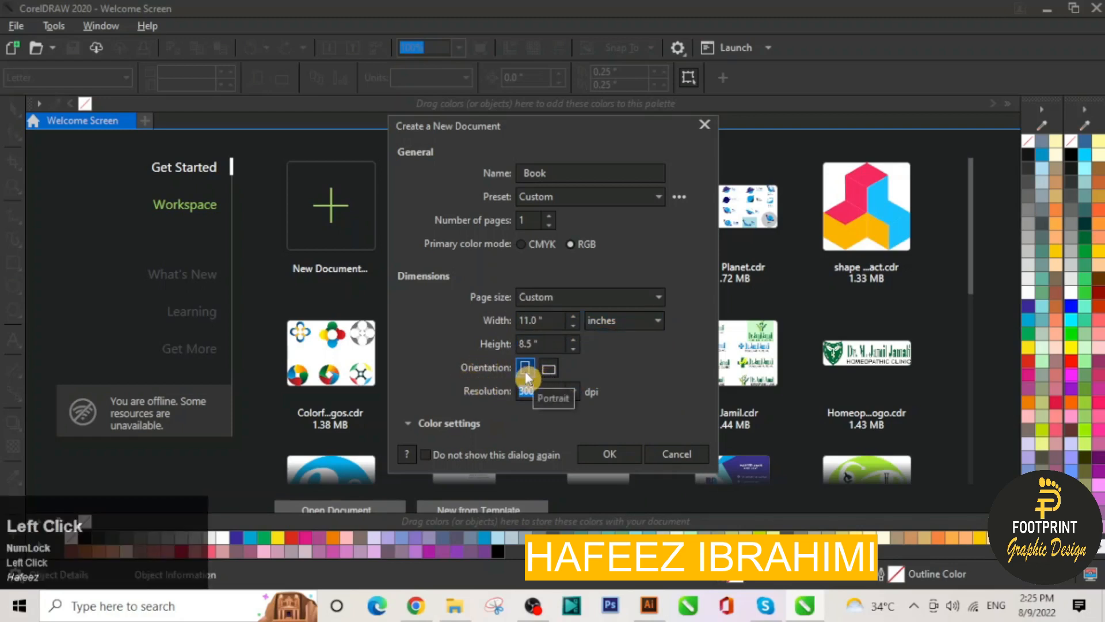
left_click(527, 376)
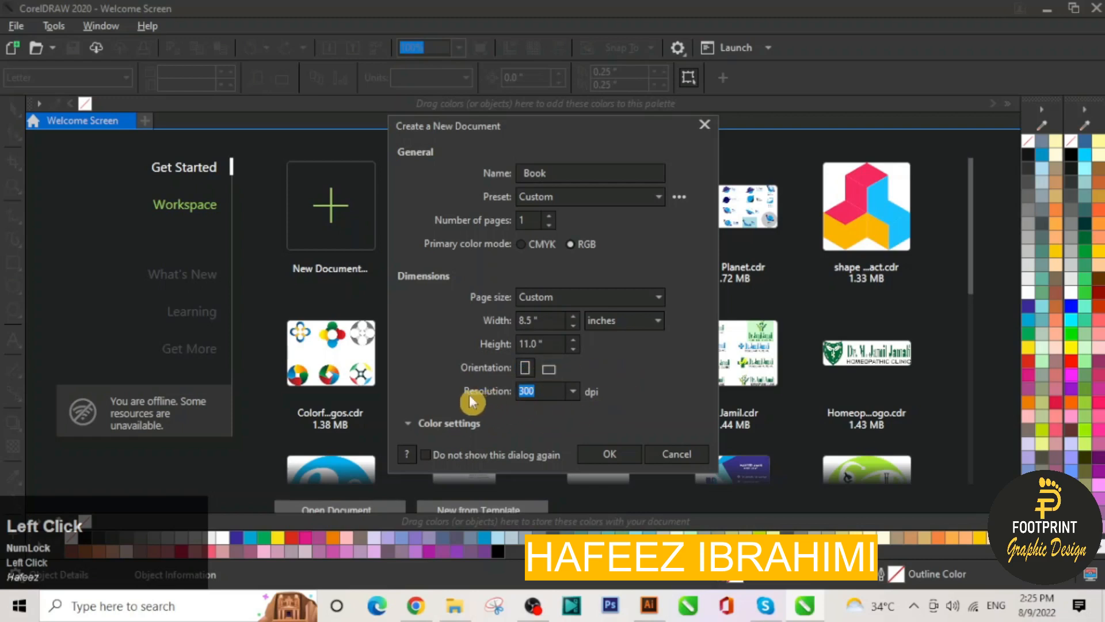
left_click(572, 392)
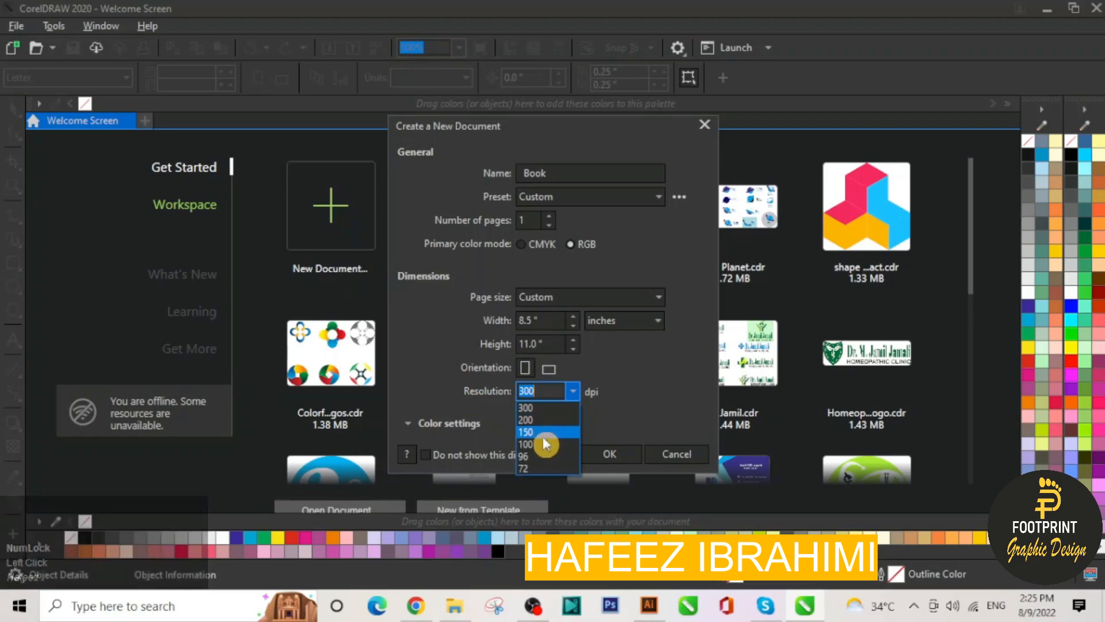
left_click(535, 466)
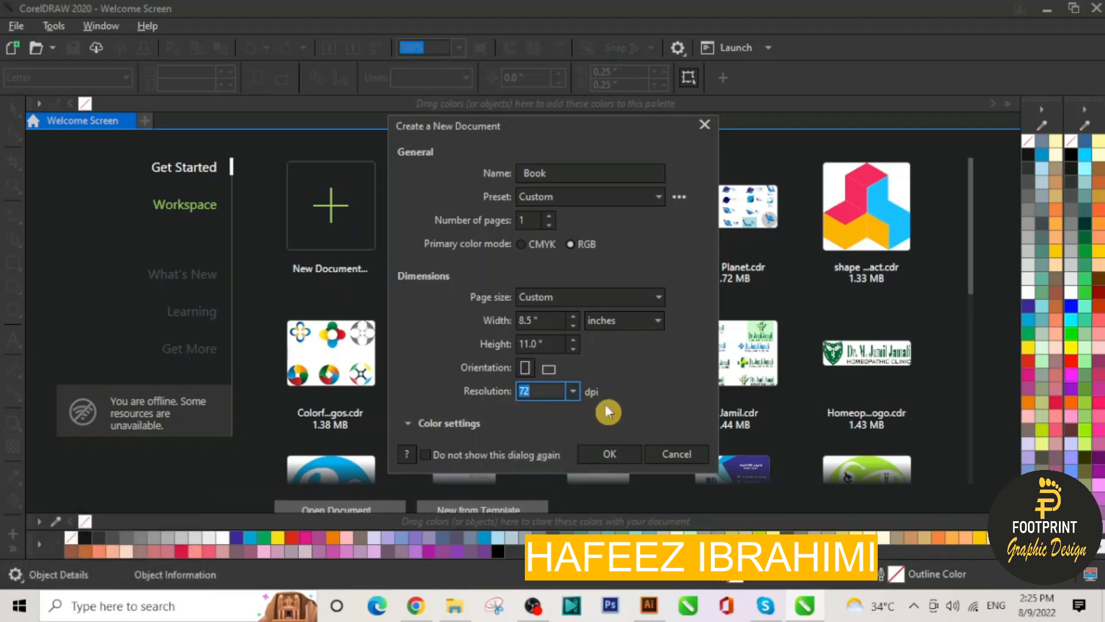
Check the new document's color profile settings and create the document
left_click(412, 421)
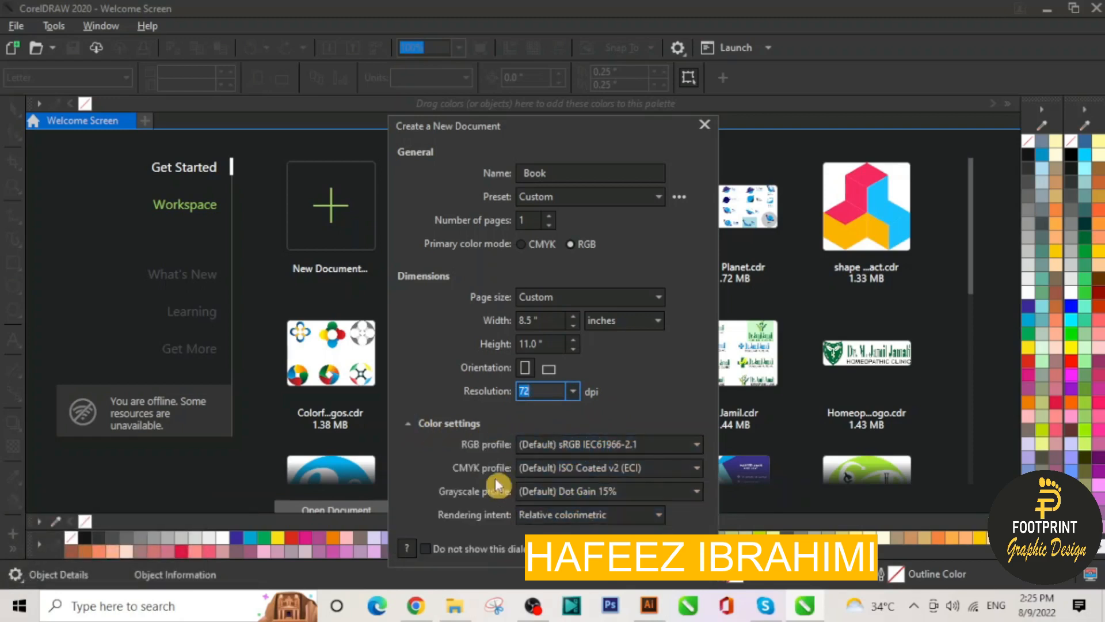
left_click(409, 423)
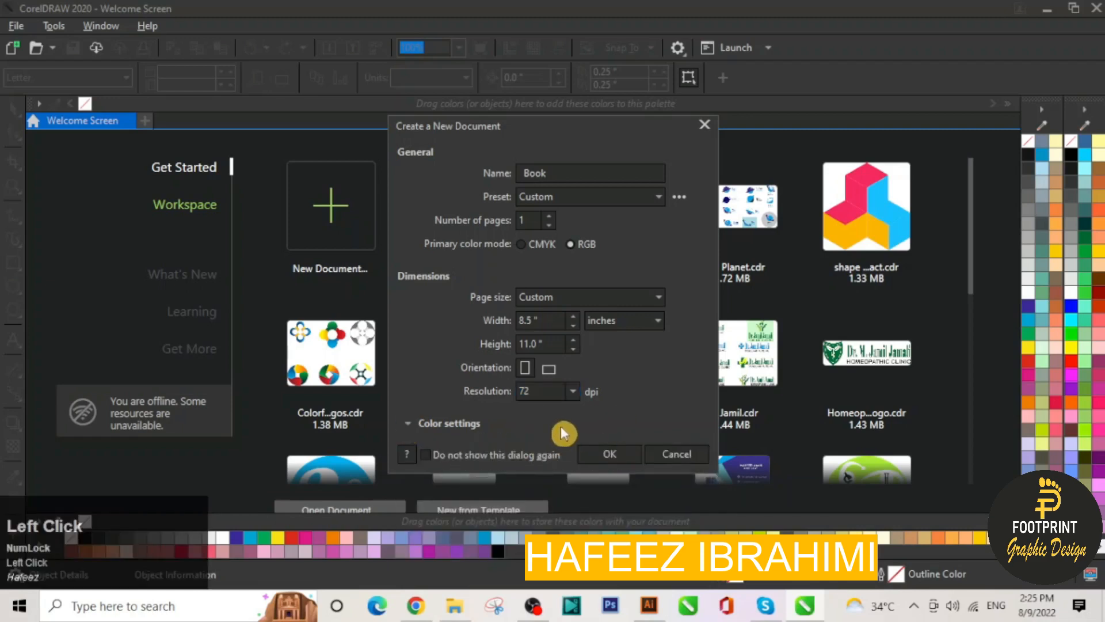
left_click(610, 453)
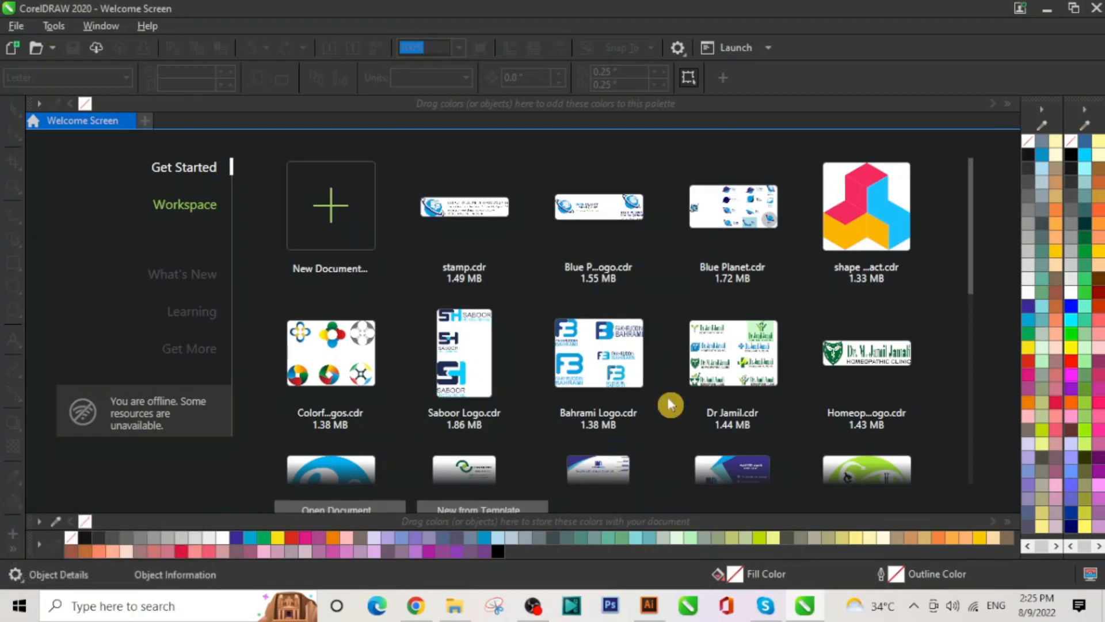
key("ctrl+space")
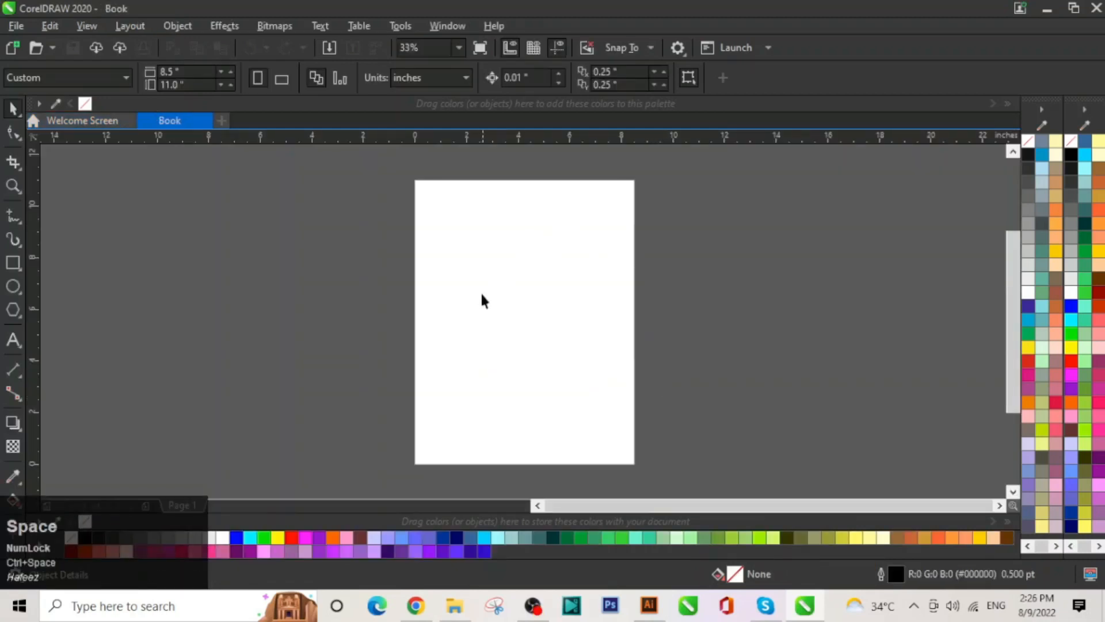
scroll(482, 303, "up", 1)
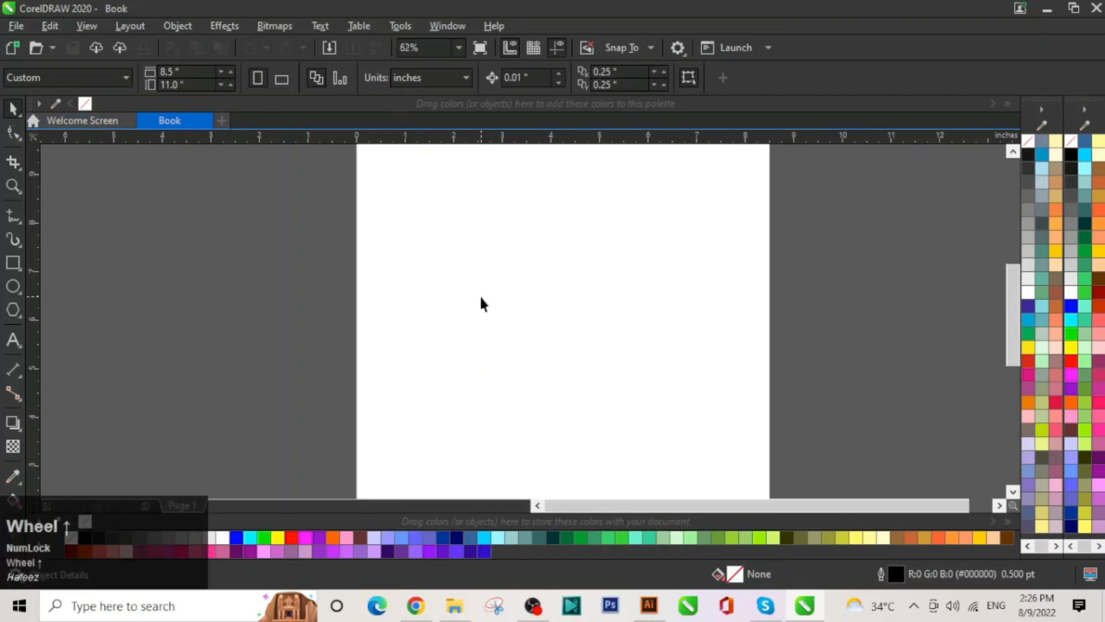
scroll(488, 305, "up", 1)
scroll(488, 305, "down", 2)
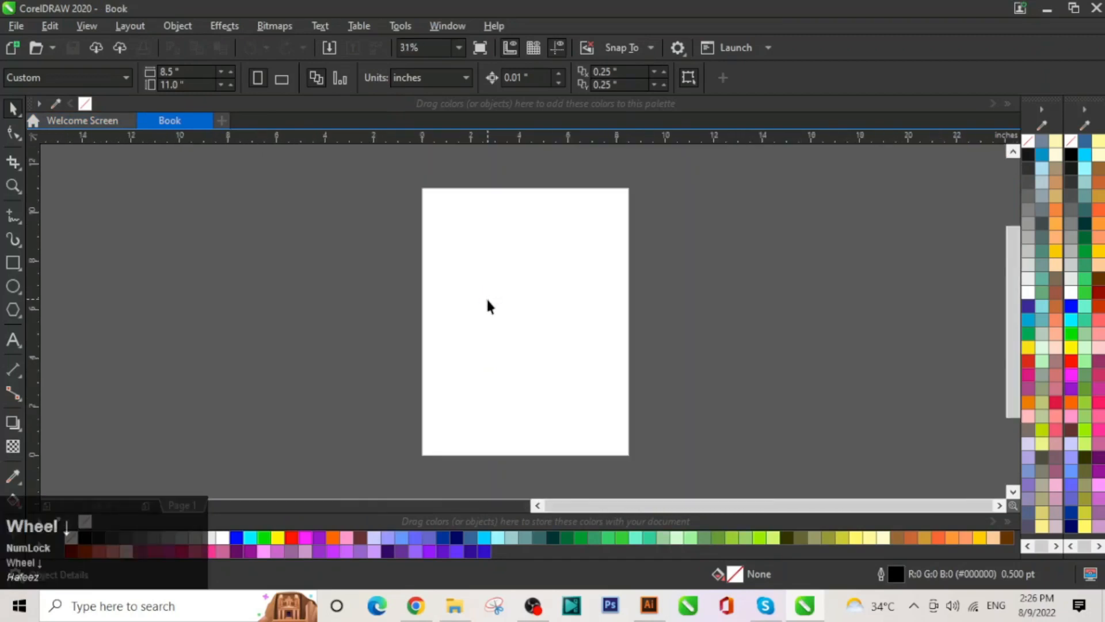
scroll(489, 306, "up", 1)
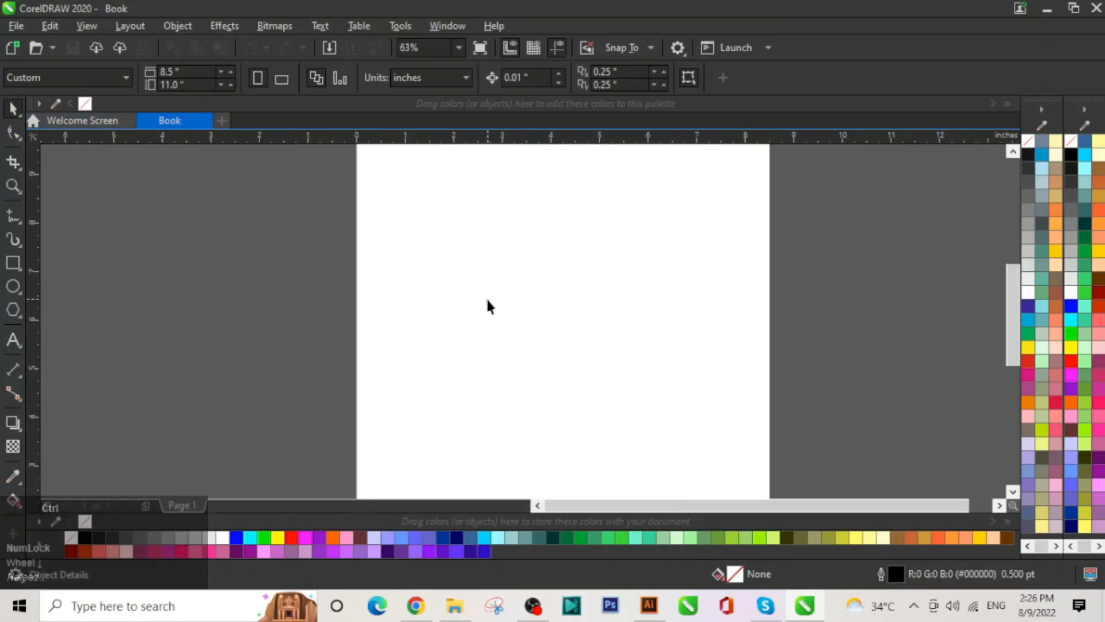
scroll(489, 307, "up", 1)
scroll(488, 306, "down", 1)
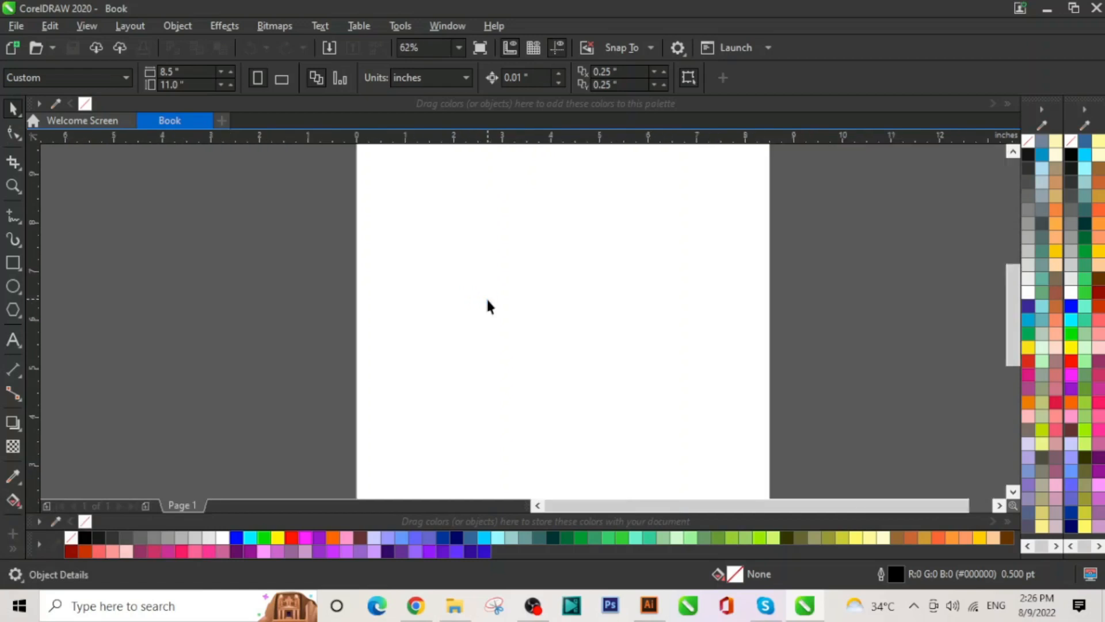
scroll(487, 300, "down", 1)
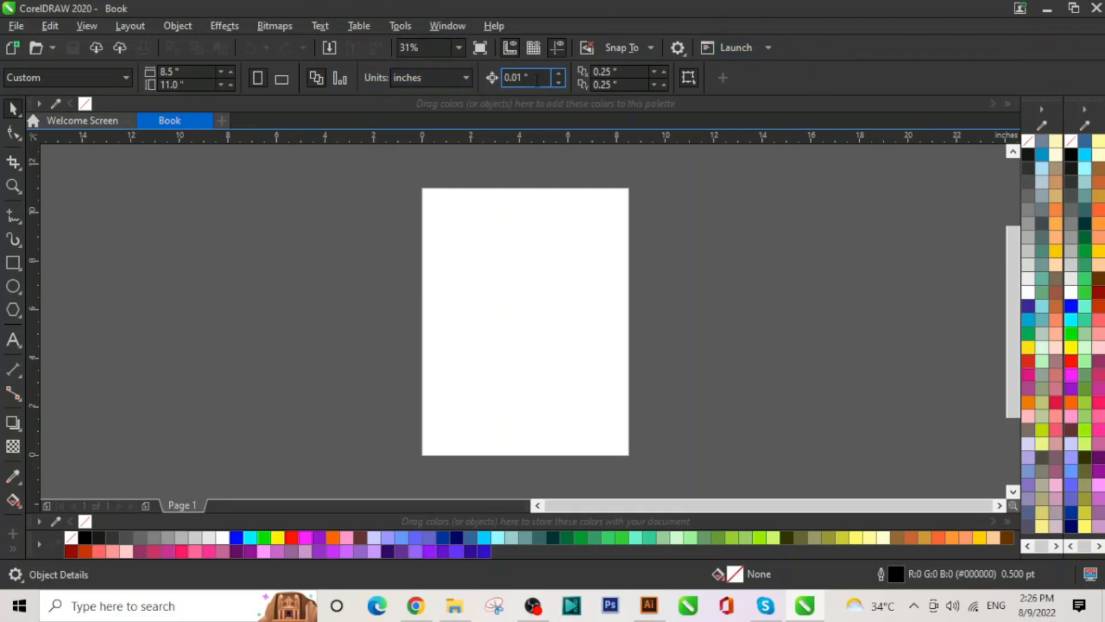
Look through the toolbox groups holding the Shape, Crop, Zoom, curve drawing and Artistic Media tools
left_click(13, 186)
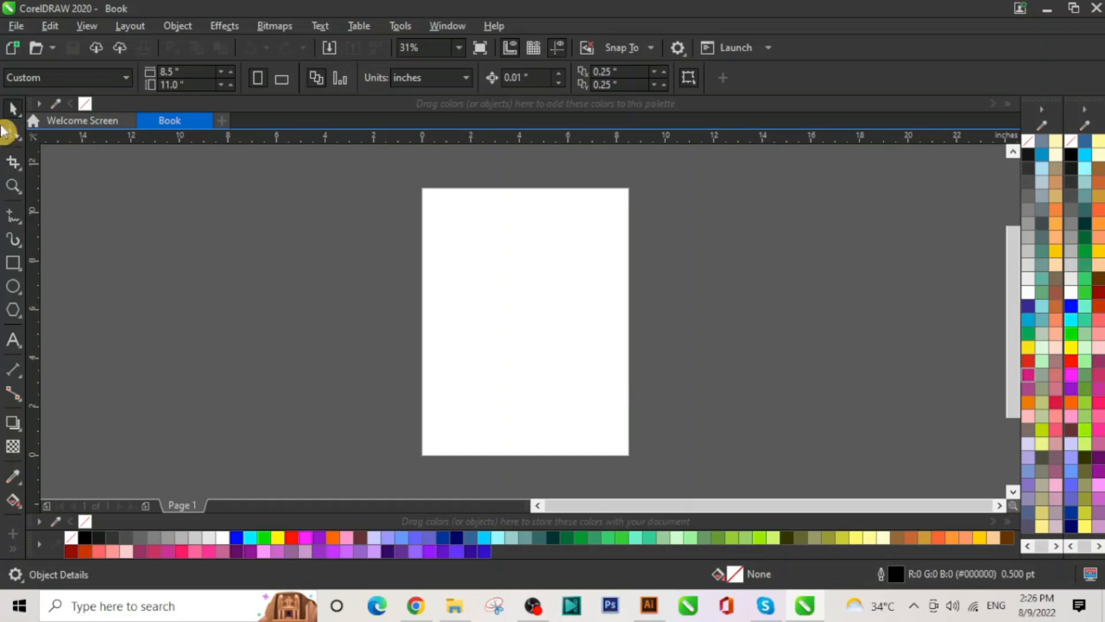
left_click(21, 123)
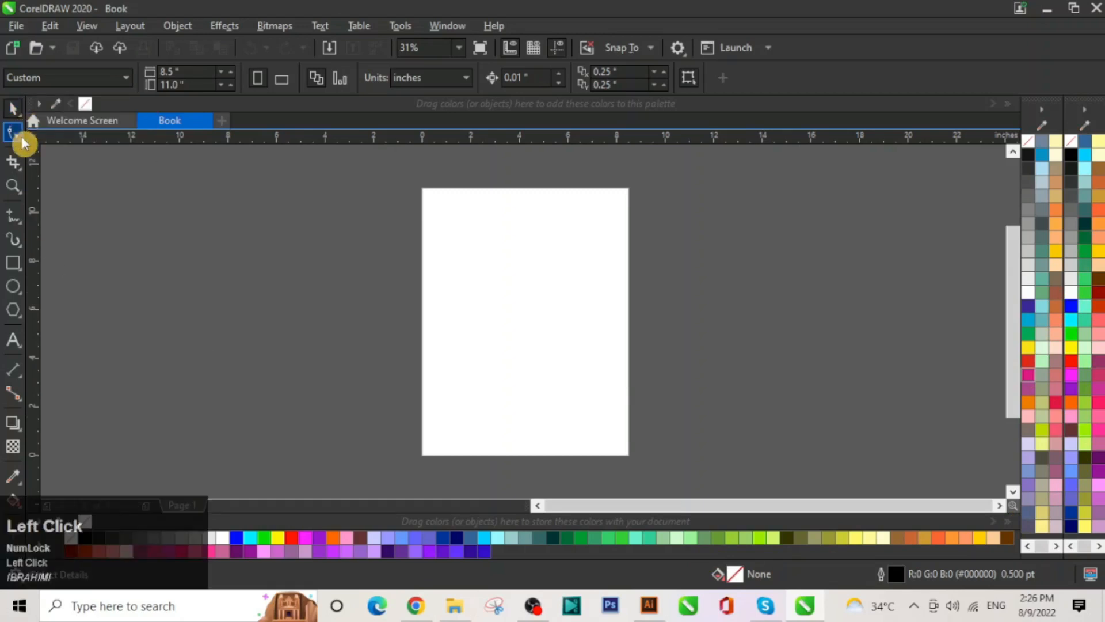
left_click(23, 143)
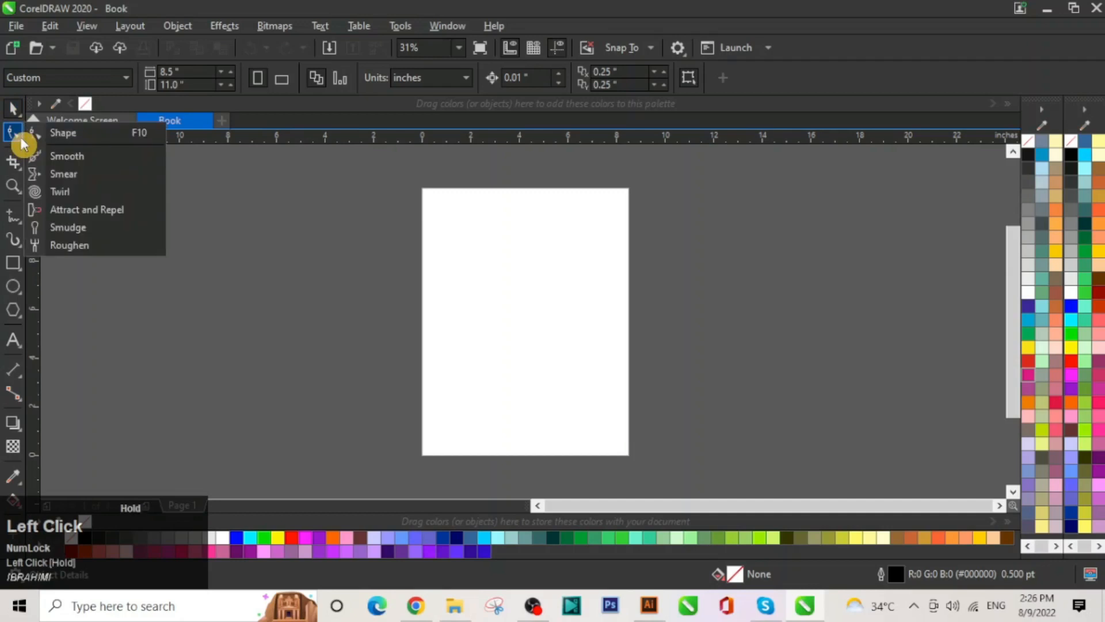
left_click(25, 136)
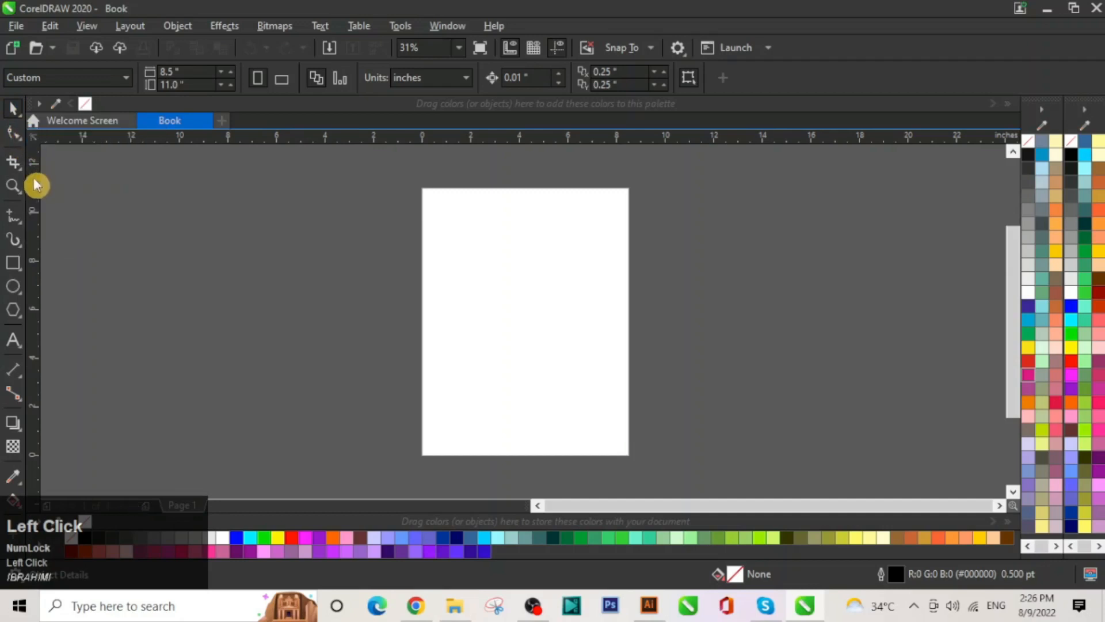
left_click(26, 199)
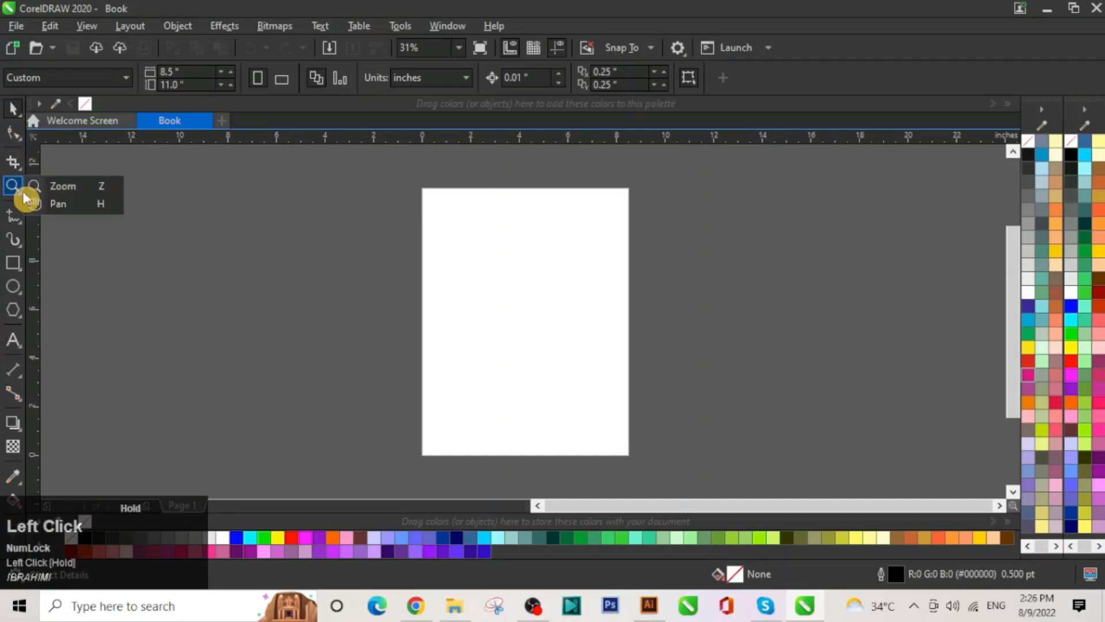
left_click(19, 168)
left_click(17, 190)
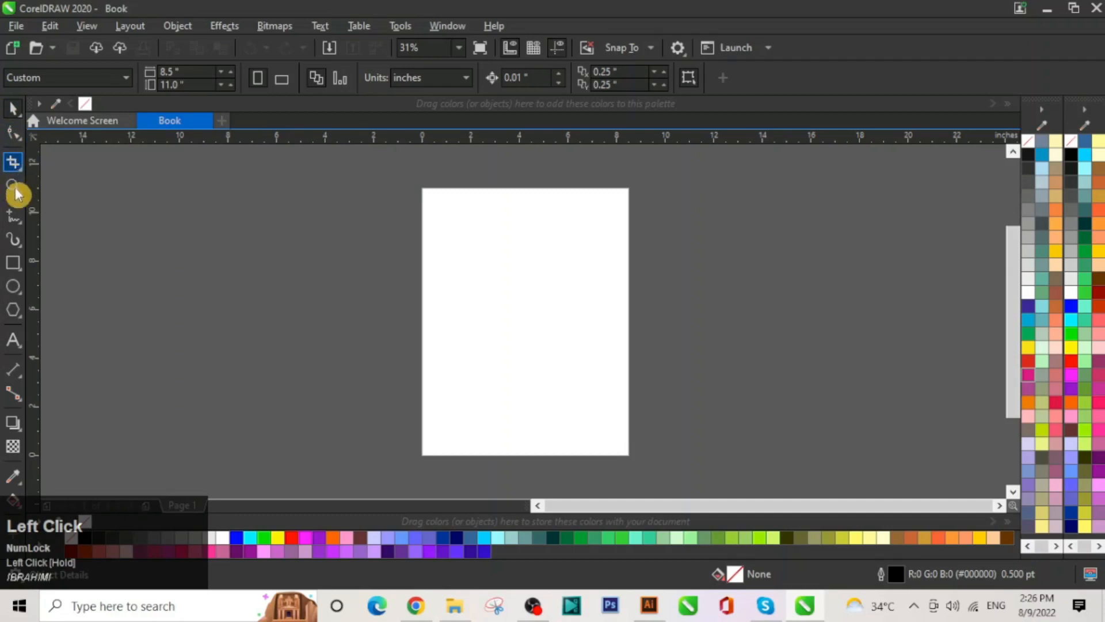
left_click(18, 222)
left_click(15, 246)
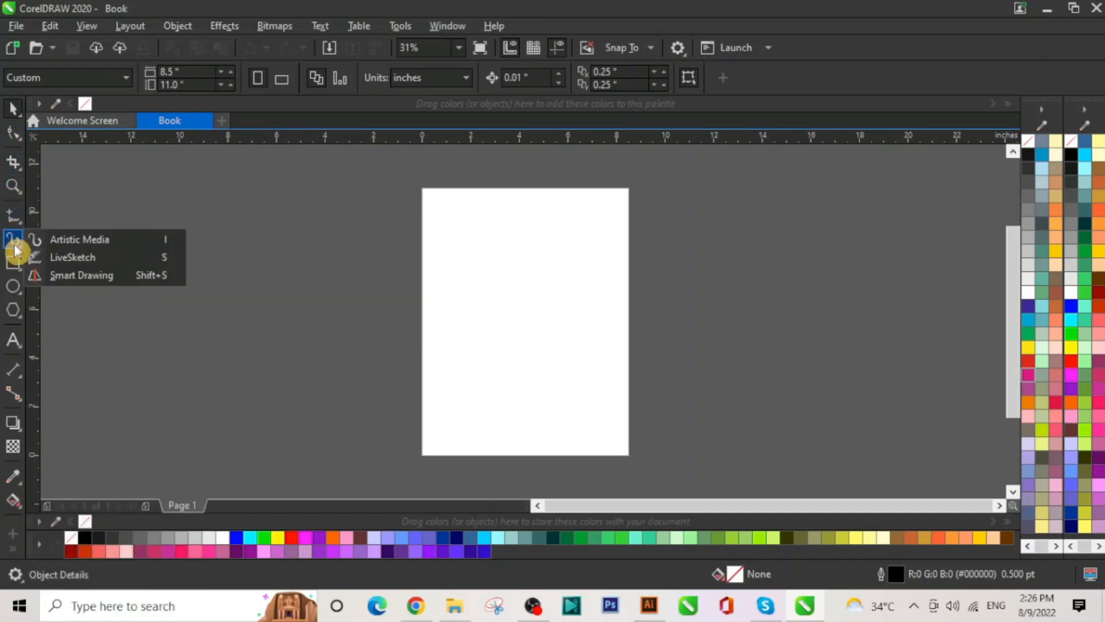
Look through the remaining toolbox groups, from Rectangle, Ellipse and Polygon to the dimension, connector, effect and Eyedropper tools
left_click(17, 273)
left_click(17, 298)
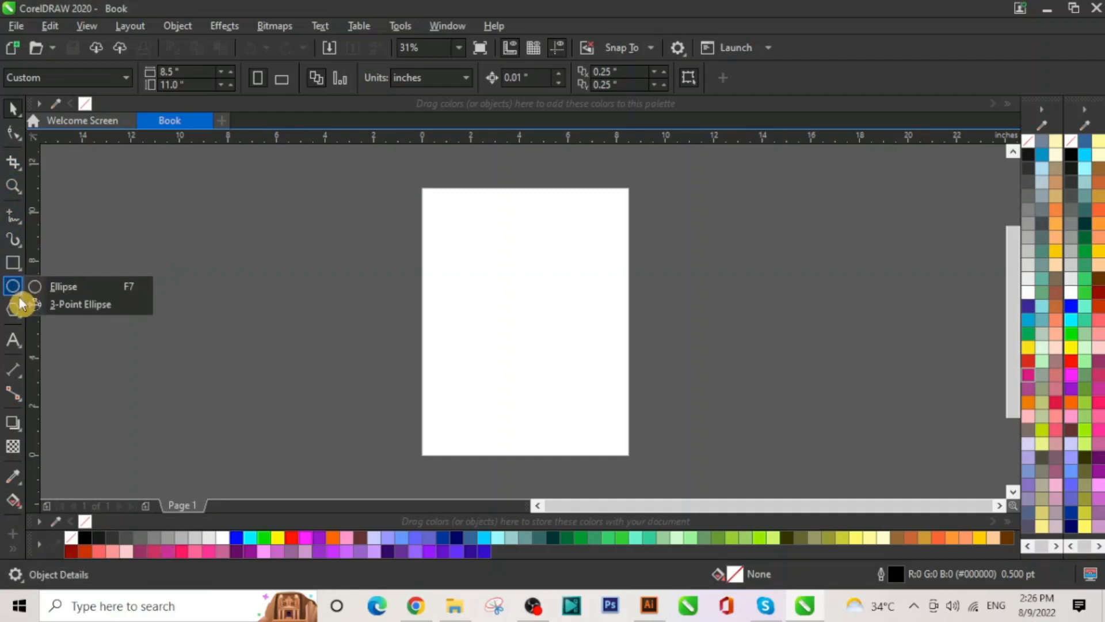
left_click(17, 322)
left_click(17, 360)
left_click(15, 370)
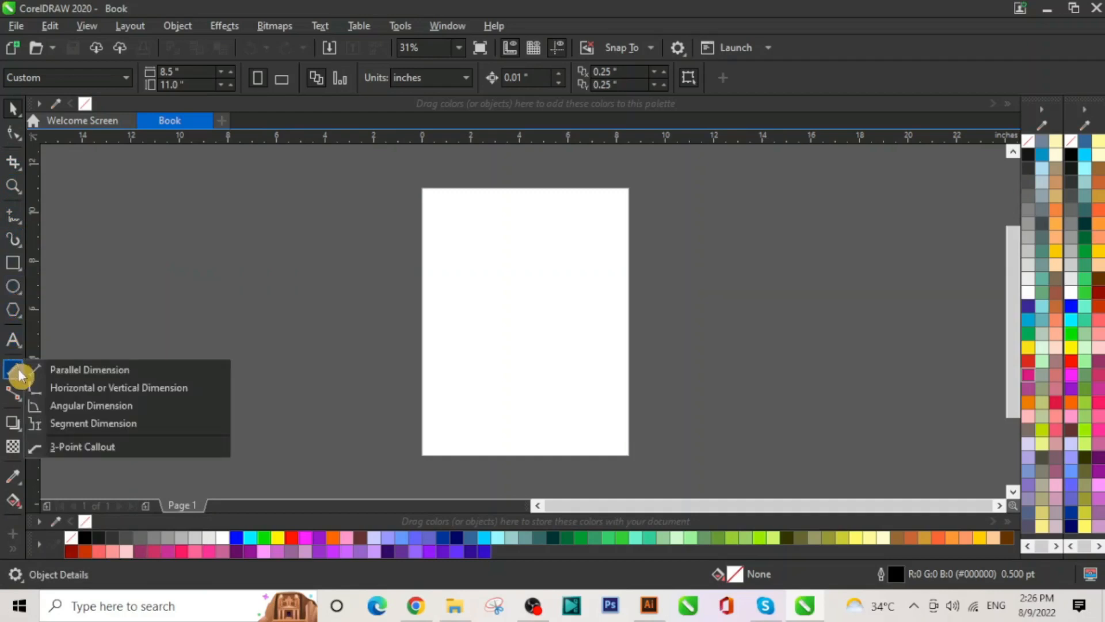
left_click(15, 394)
left_click(15, 422)
left_click(20, 475)
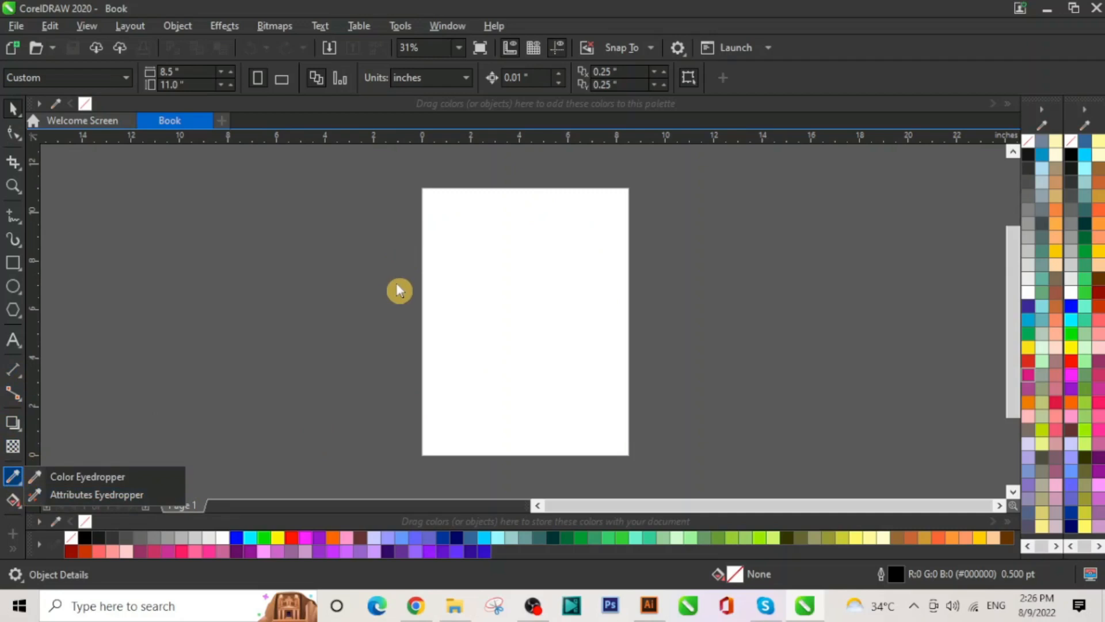
key("ctrl")
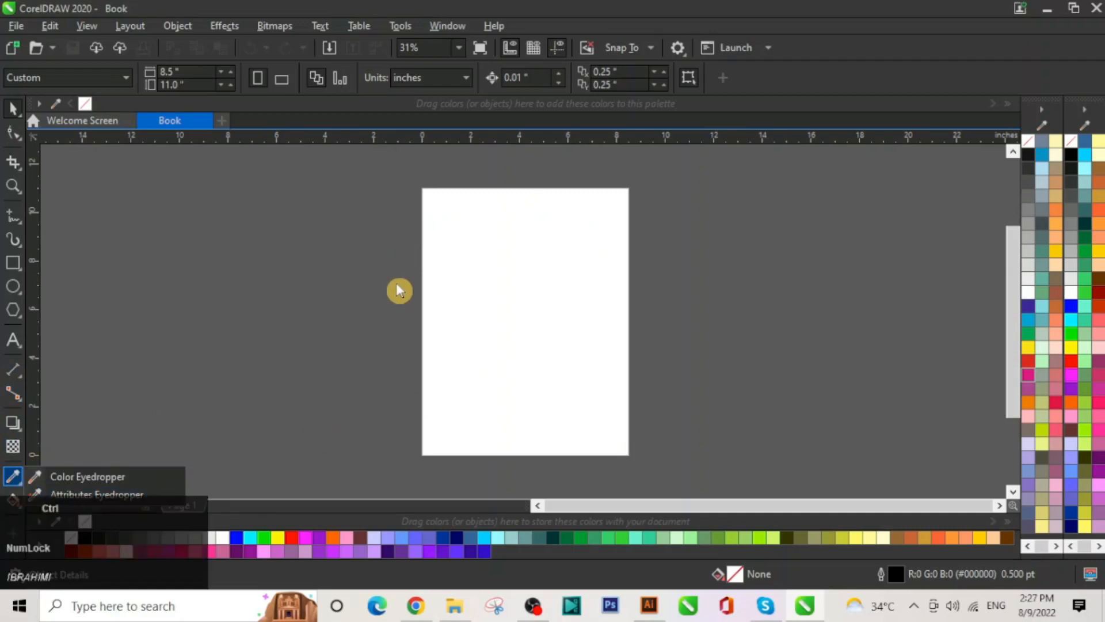
left_click(471, 276)
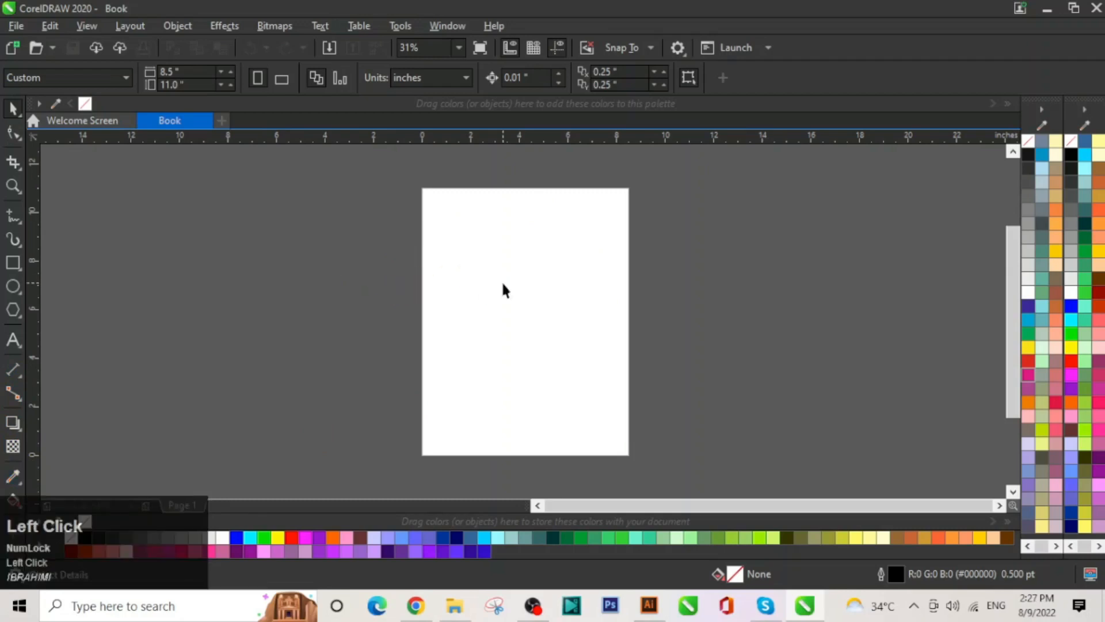
Draw an ellipse outward from its center, about 1.55 by 1.4 inches, near the page's left edge
scroll(505, 290, "up", 3)
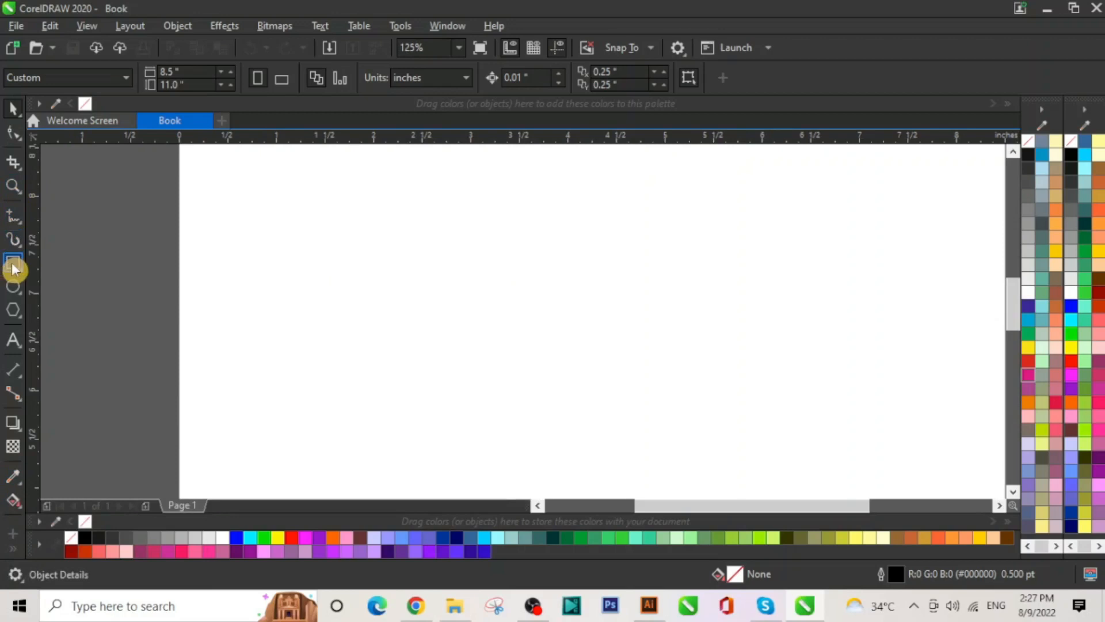
left_click(20, 298)
left_click_drag(20, 297, 101, 288)
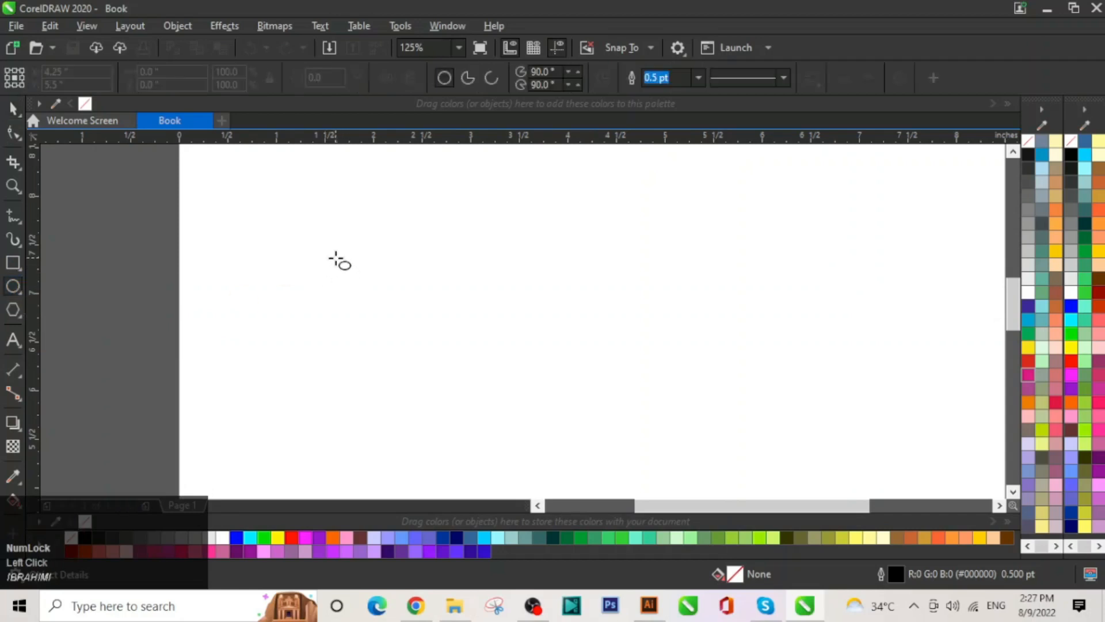
left_click_drag(336, 258, 409, 329)
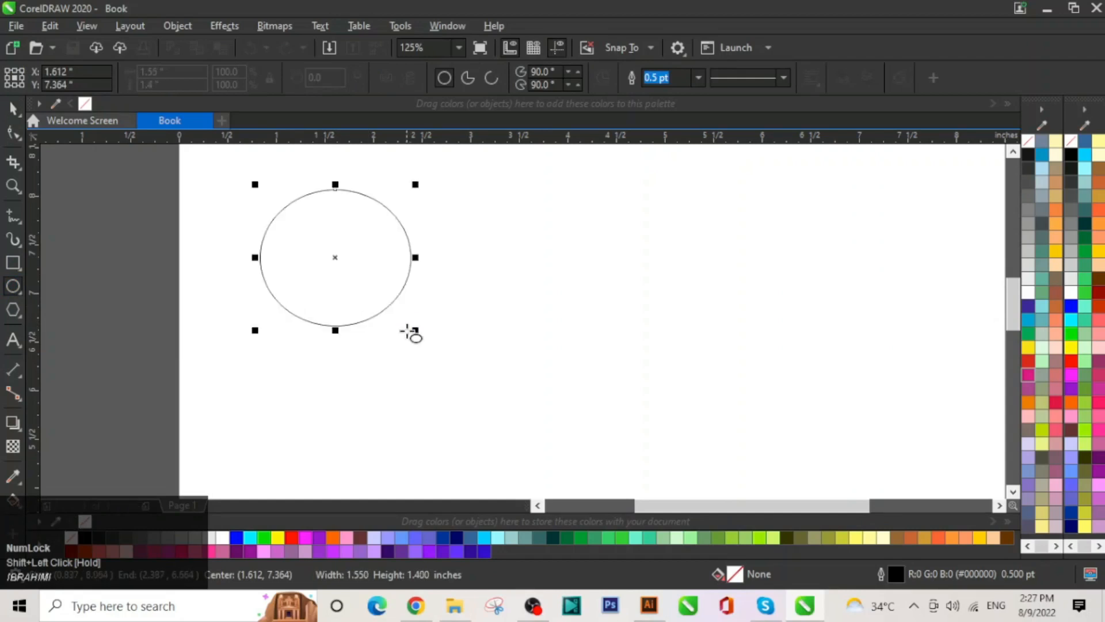
Draw a wide rectangle overlapping the ellipse, a separate one about 1.34 by 0.97 inches, and a center-drawn one about 1.38 by 1.57 inches
left_click(12, 275)
key("F6")
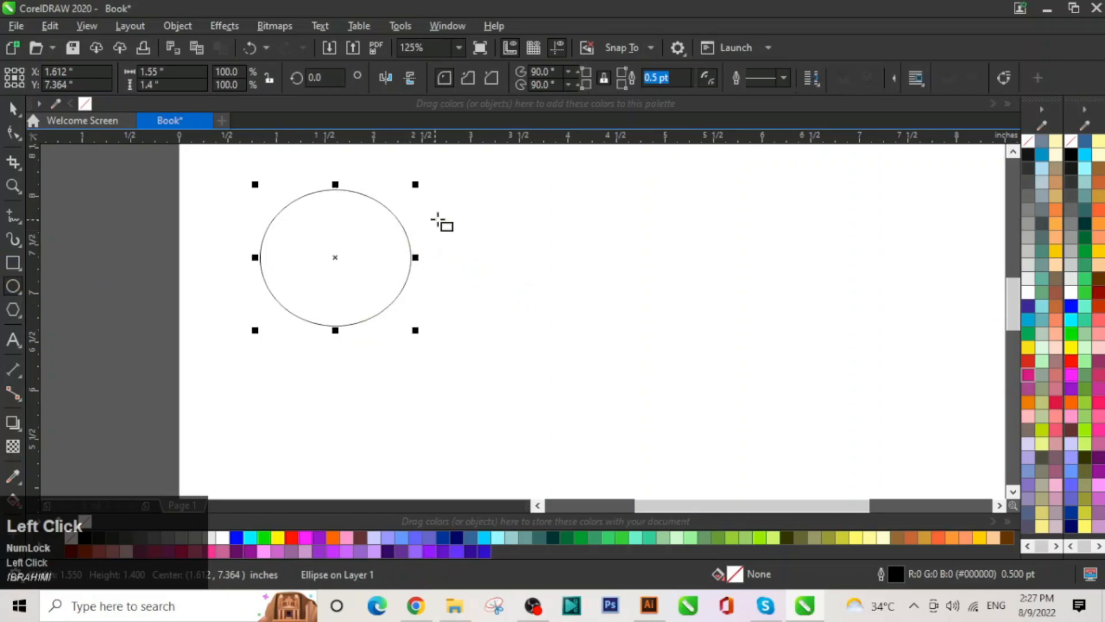
left_click_drag(443, 225, 562, 243)
left_click(648, 263)
left_click_drag(647, 252, 778, 346)
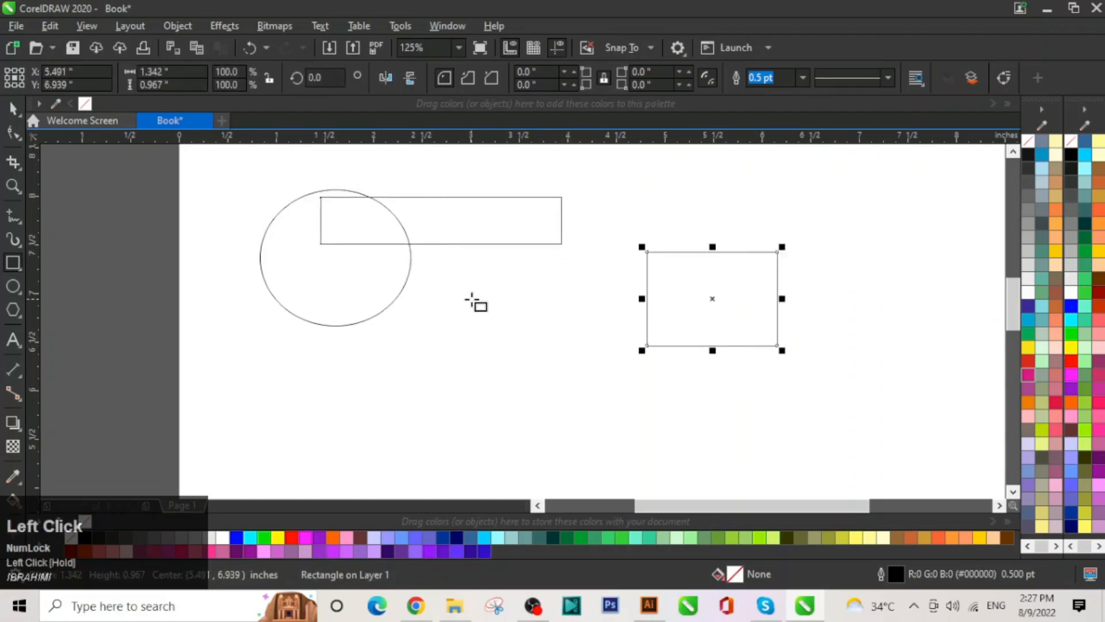
left_click_drag(472, 300, 540, 378)
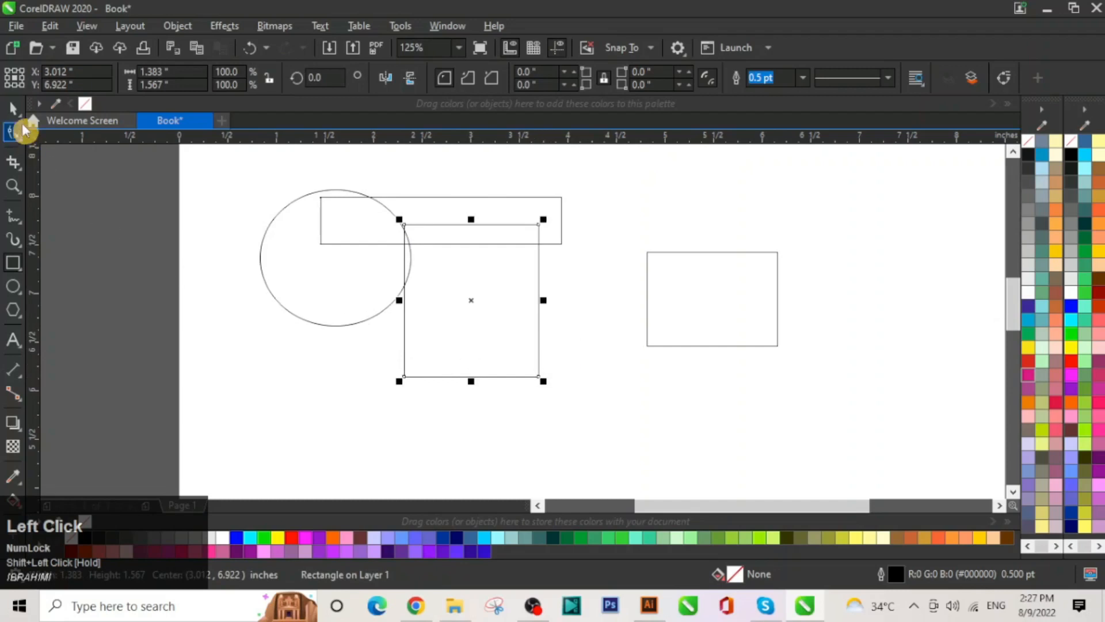
Select the ellipse and all three rectangles together and delete them
left_click(13, 108)
left_click(249, 202)
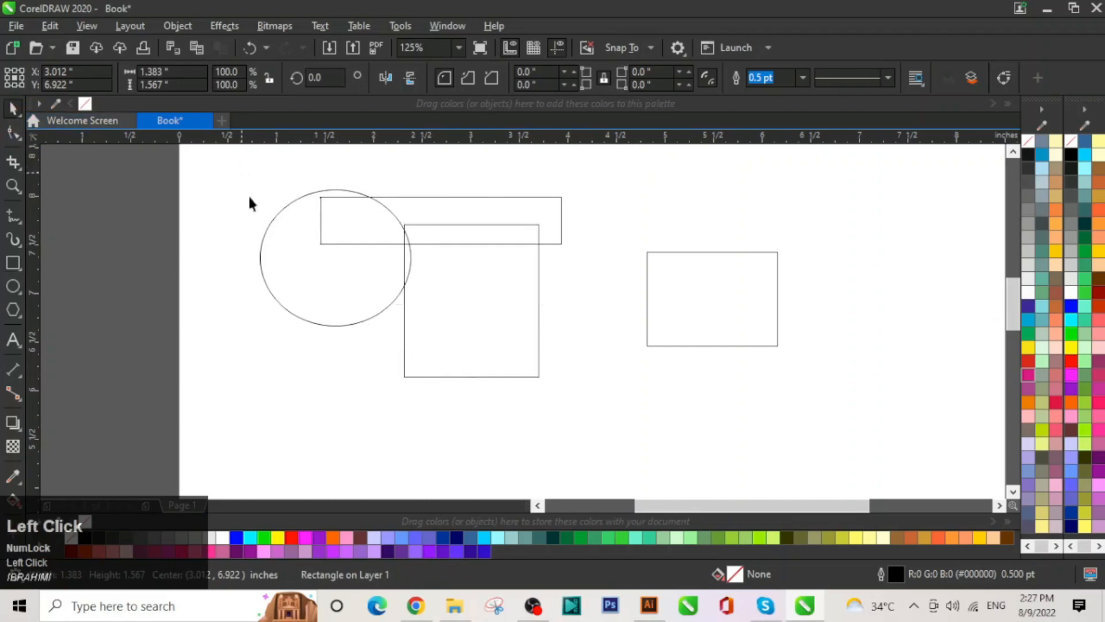
left_click_drag(240, 168, 770, 390)
left_click_drag(836, 416, 832, 419)
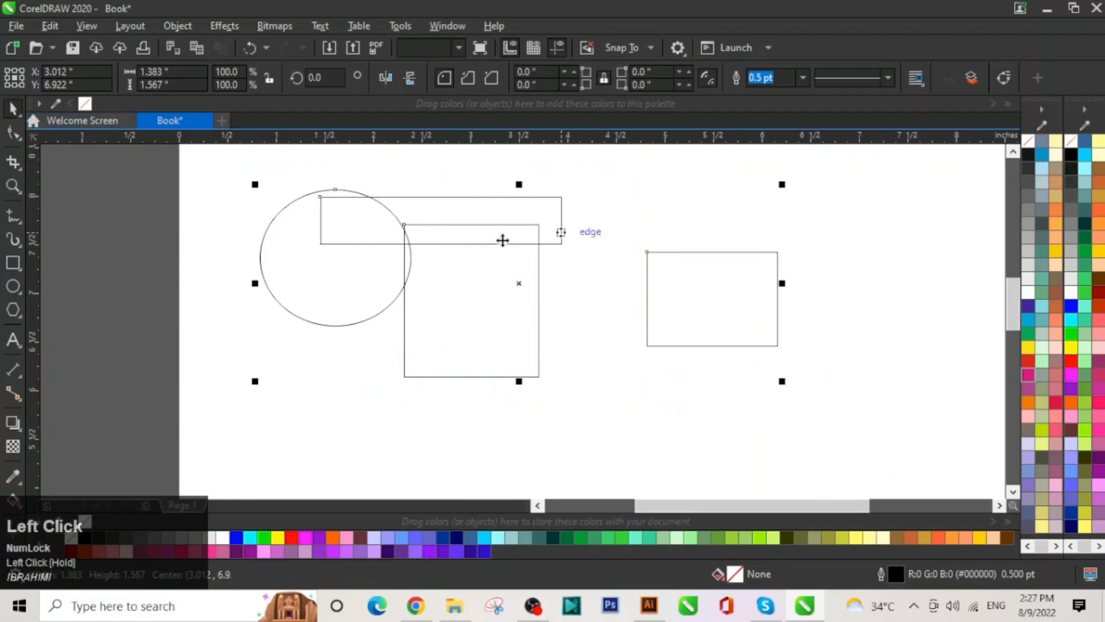
key("Delete")
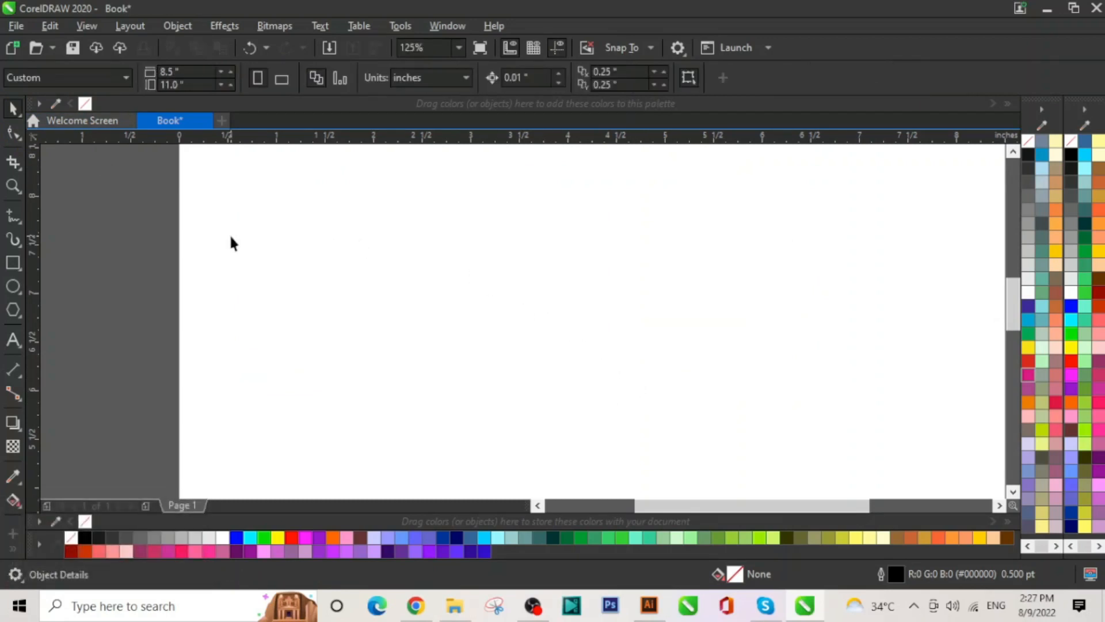
Draw a nearly circular ellipse, about 1.55 by 1.58 inches, with the Ellipse tool and switch to the Pick tool
left_click(14, 274)
left_click(14, 291)
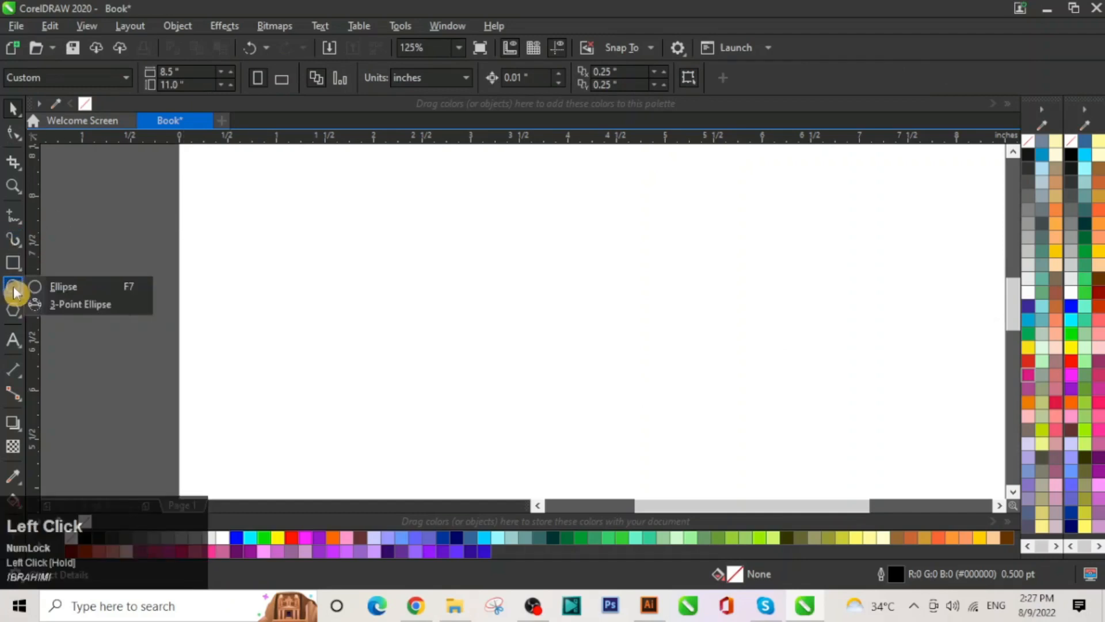
left_click(55, 287)
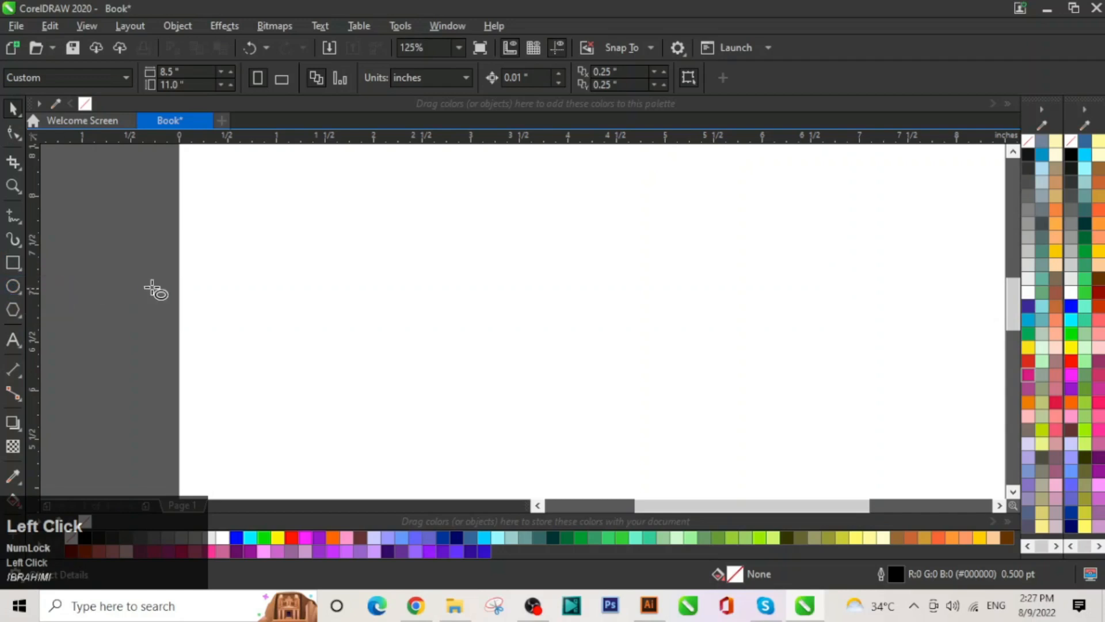
left_click_drag(443, 268, 593, 424)
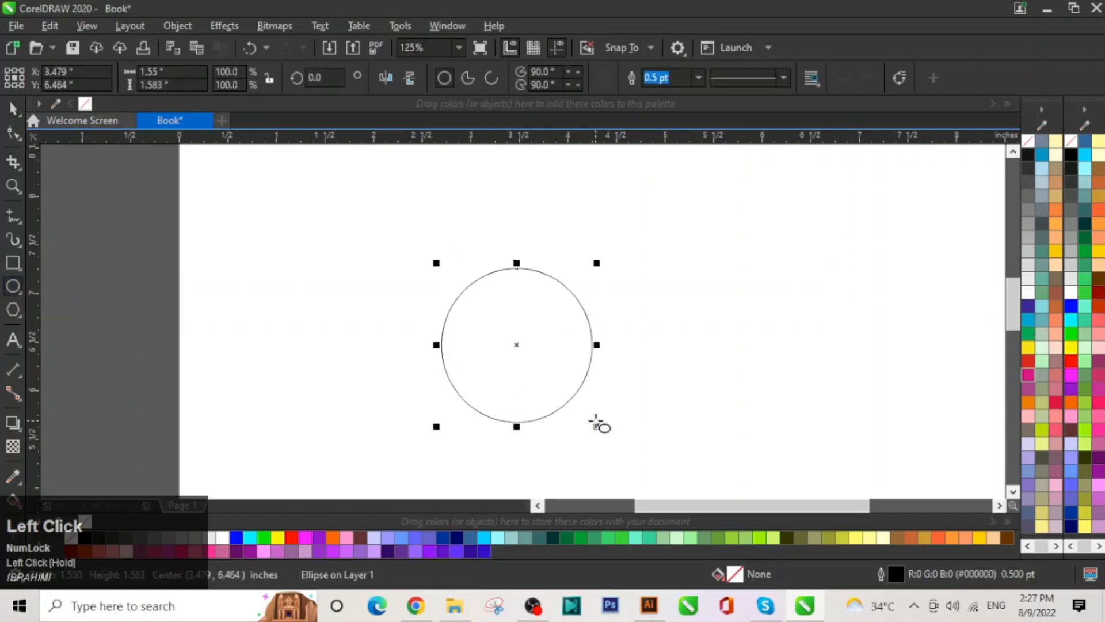
left_click(18, 112)
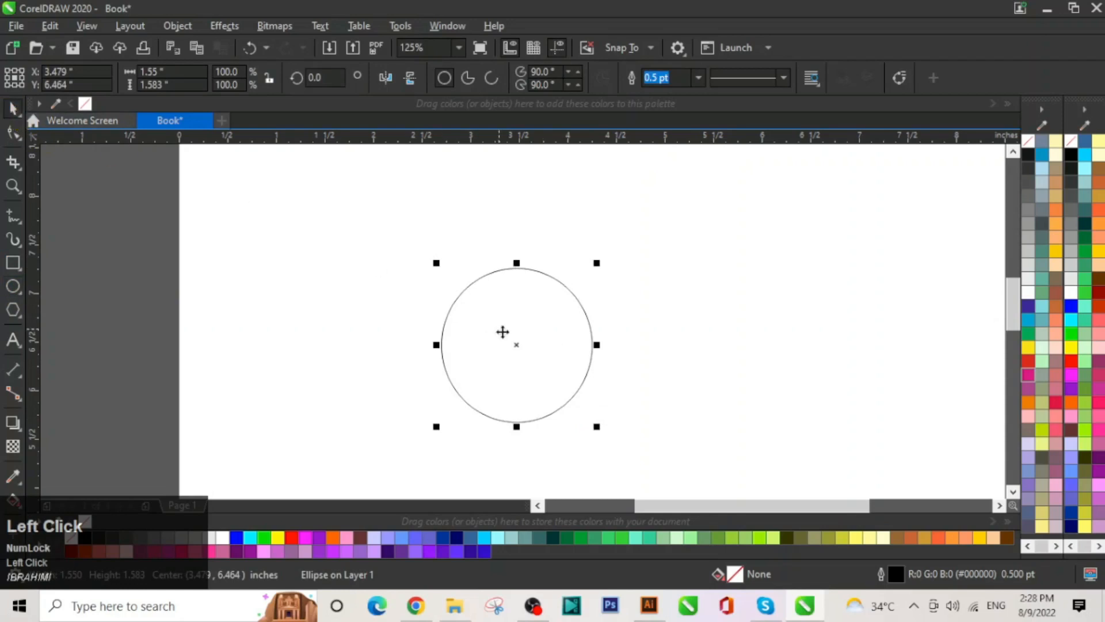
Try rotating the ellipse, and move it up and left so its center is at about X 2.68, Y 6.91 inches
left_click(538, 334)
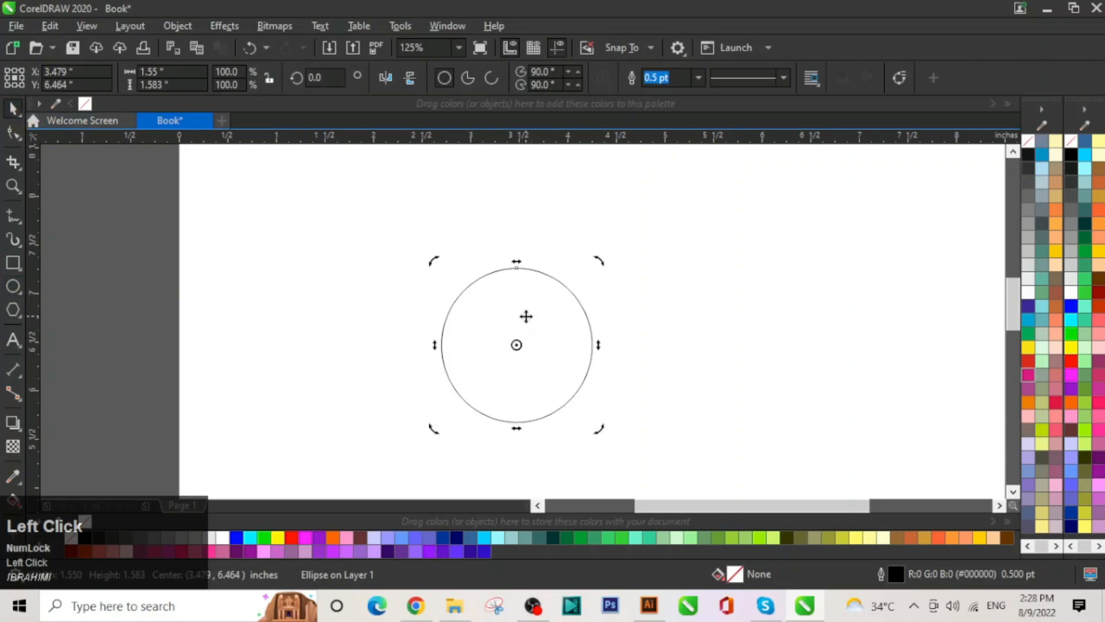
left_click_drag(602, 257, 433, 430)
left_click_drag(513, 345, 439, 302)
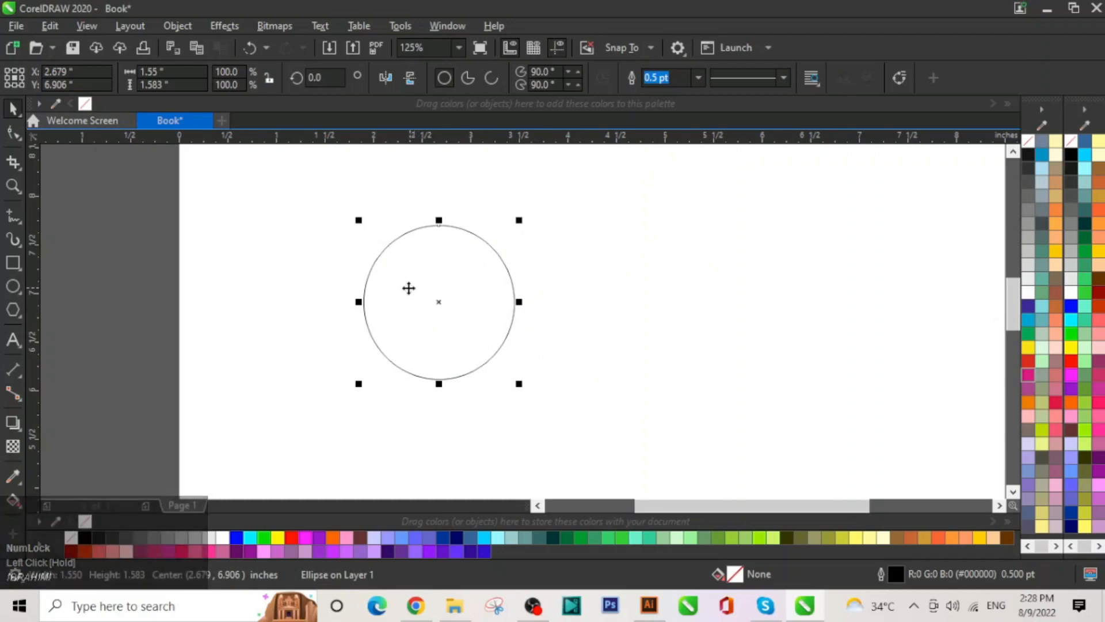
key("ctrl+space")
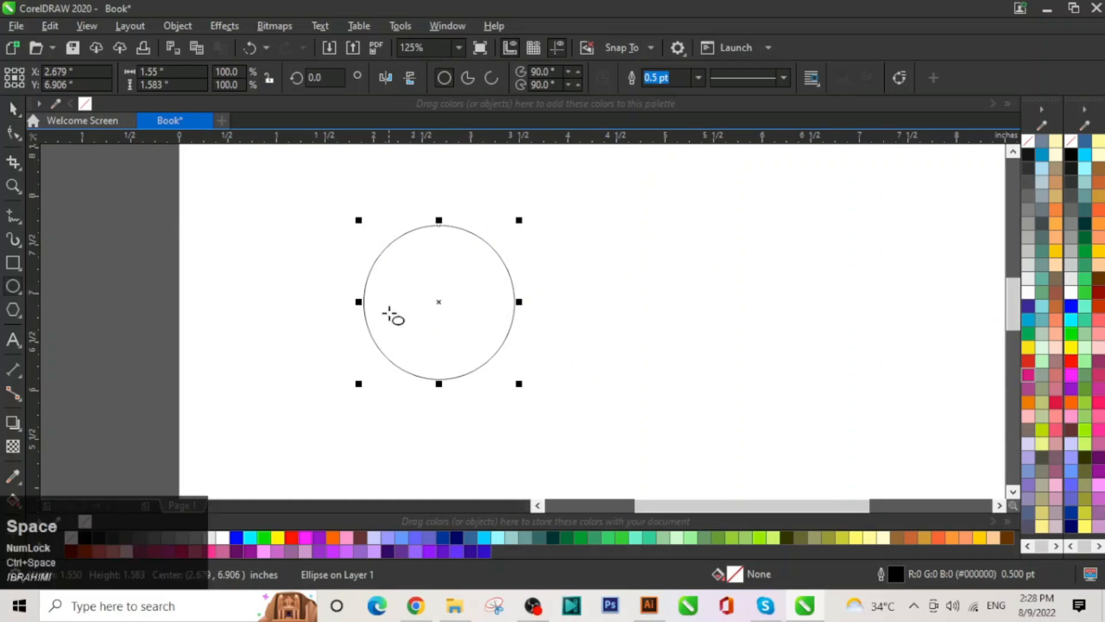
left_click(12, 110)
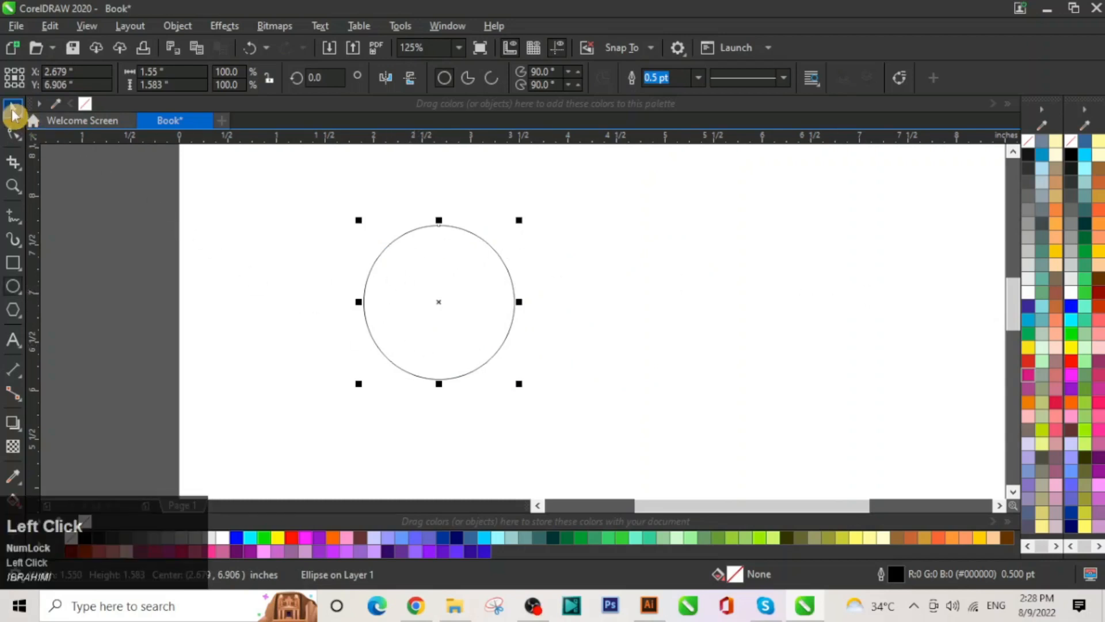
Fill the ellipse with dark green, replace that fill with red, and give the outline a yellow color
left_click(1086, 224)
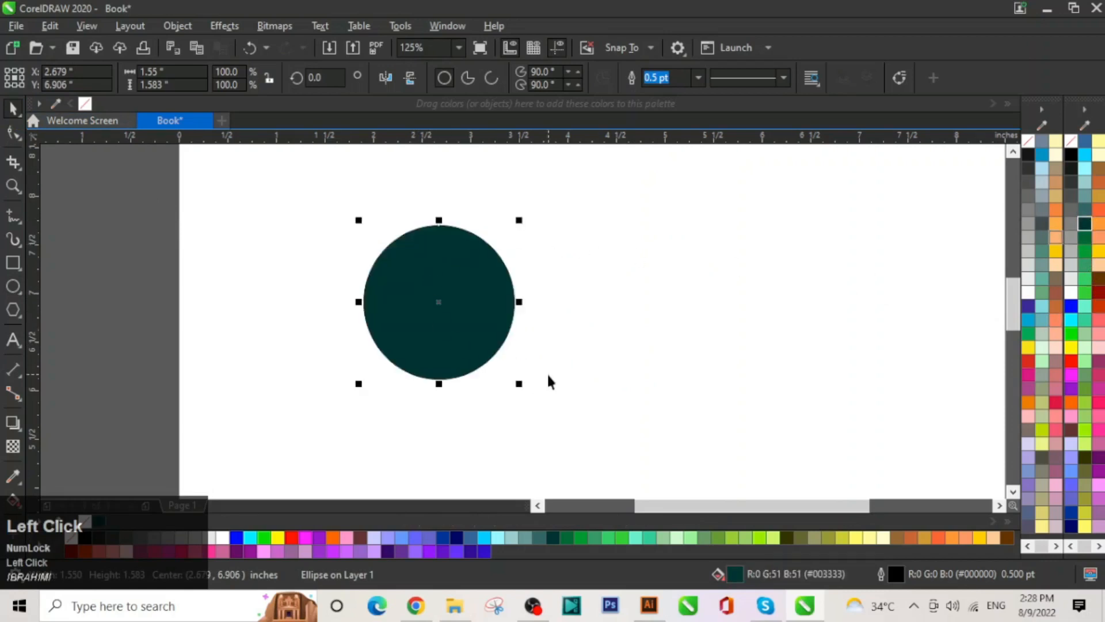
left_click(292, 537)
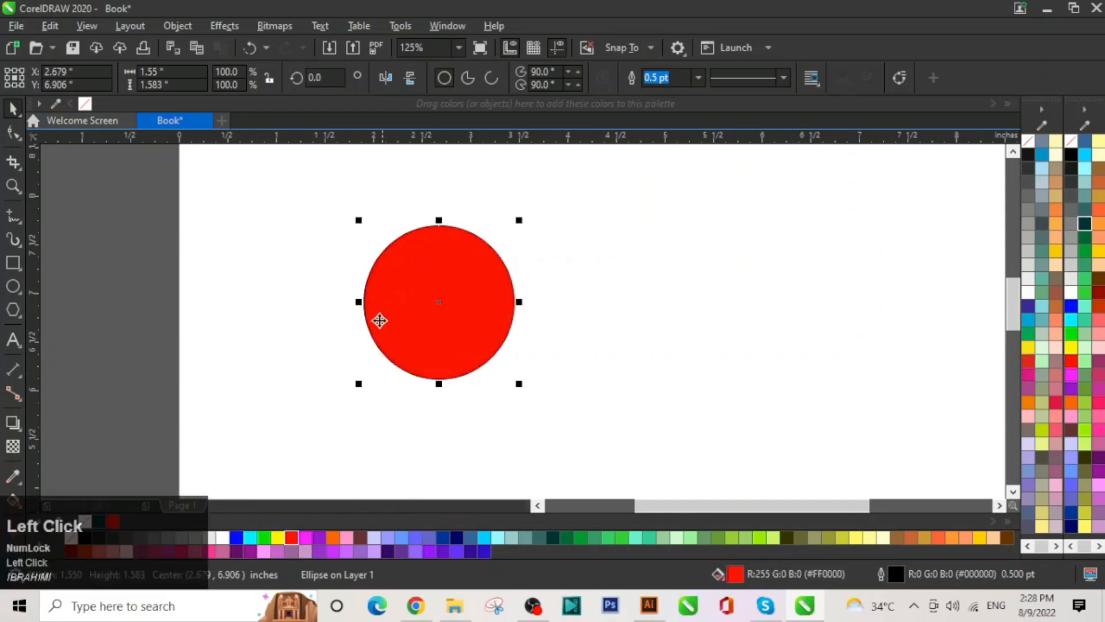
right_click(1057, 258)
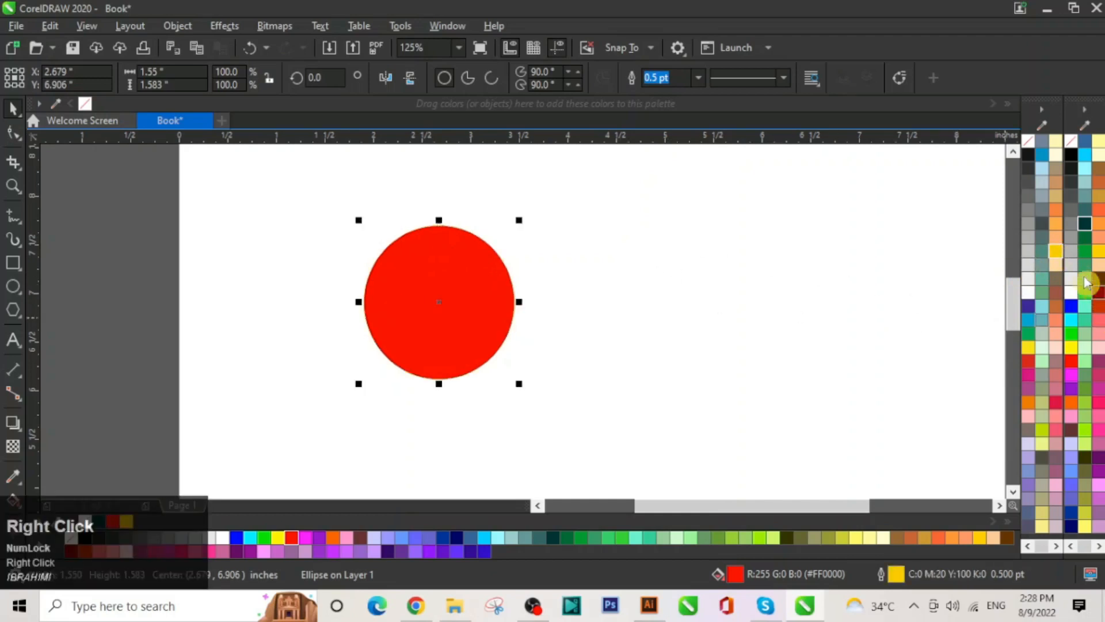
Remove the ellipse's fill and outline color, and apply a black hairline outline
right_click(1030, 144)
left_click(1030, 144)
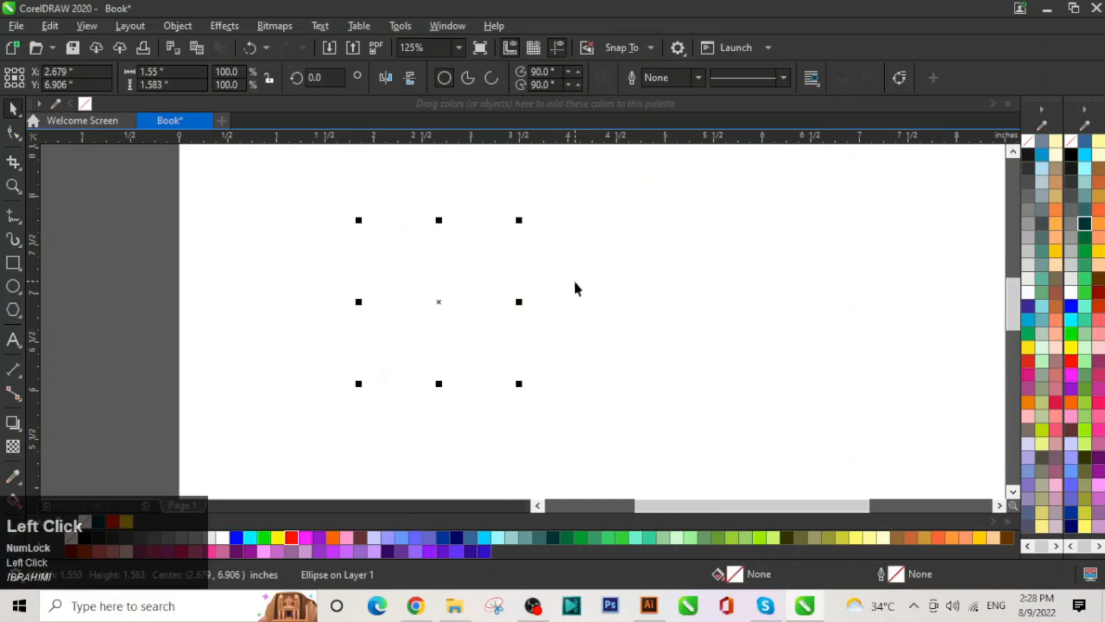
right_click(1030, 154)
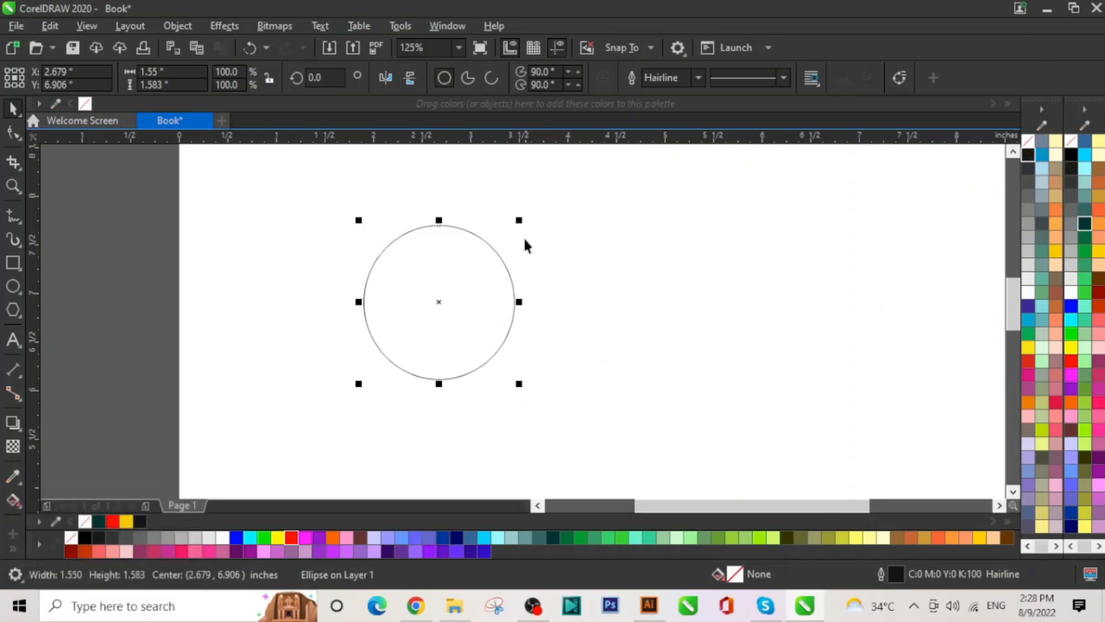
Move the ellipse right so its center is at about X 3.25, Y 6.87 inches, and switch back to the Ellipse tool
left_click_drag(459, 298, 519, 299)
key("ctrl+space")
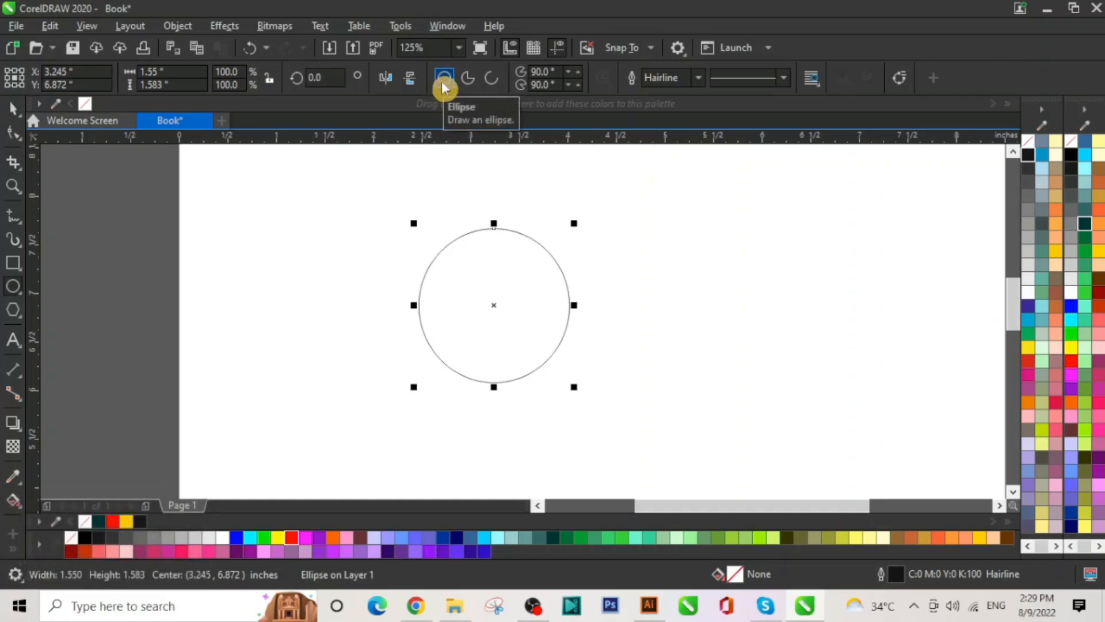
Convert the ellipse to a pie shape, and change the pie to an open arc
left_click(468, 79)
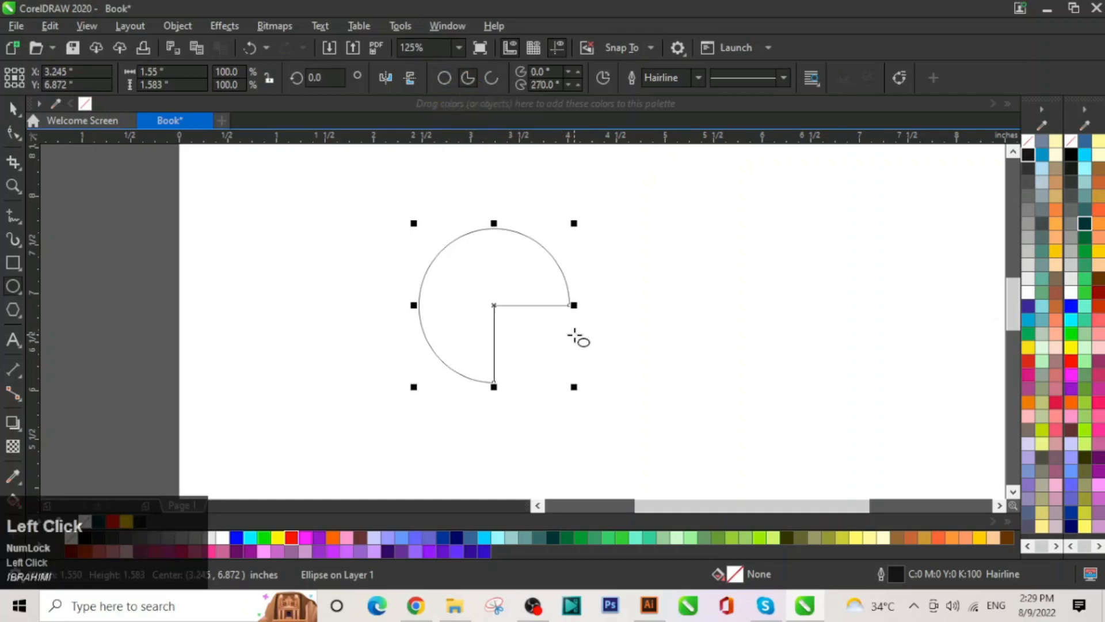
left_click(491, 78)
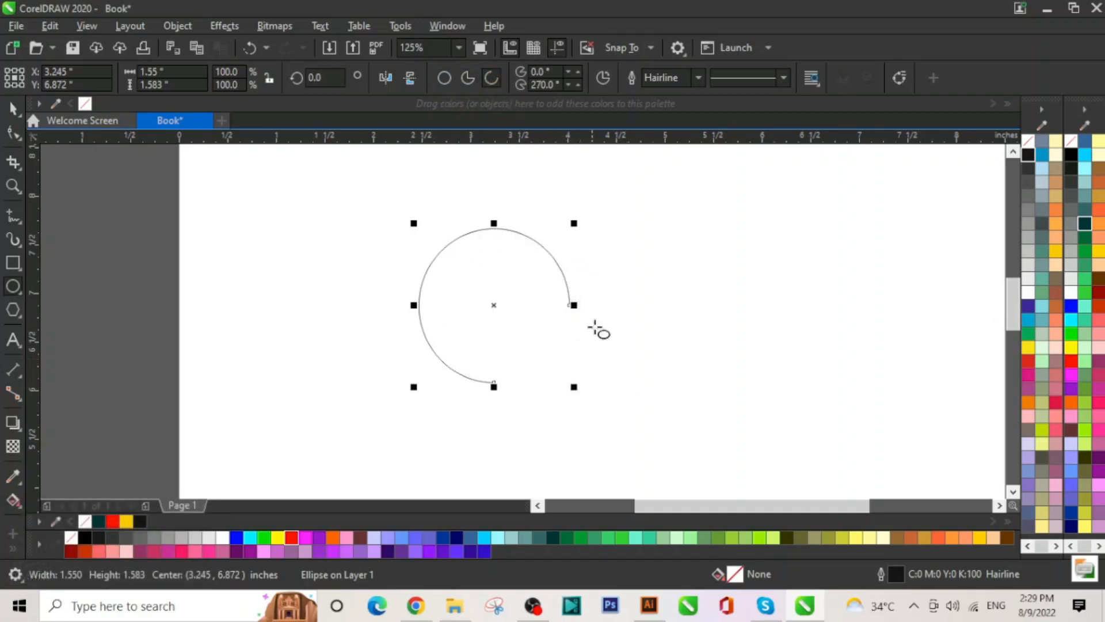
Set the arc's outline width to 1.0 pt and turn it back into a full ellipse
left_click(703, 80)
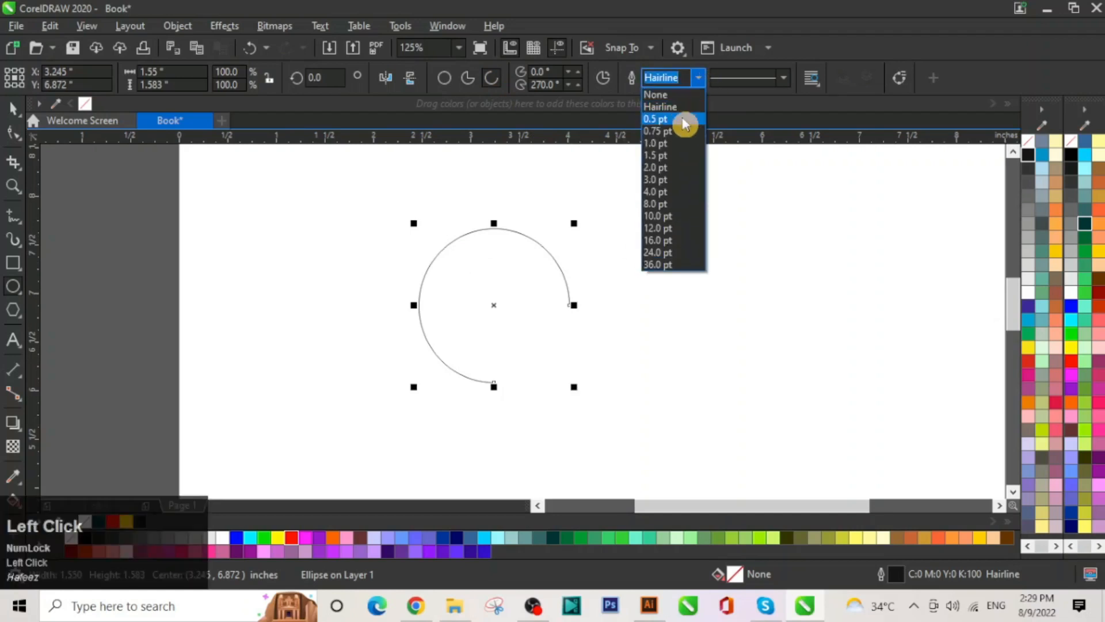
left_click(679, 143)
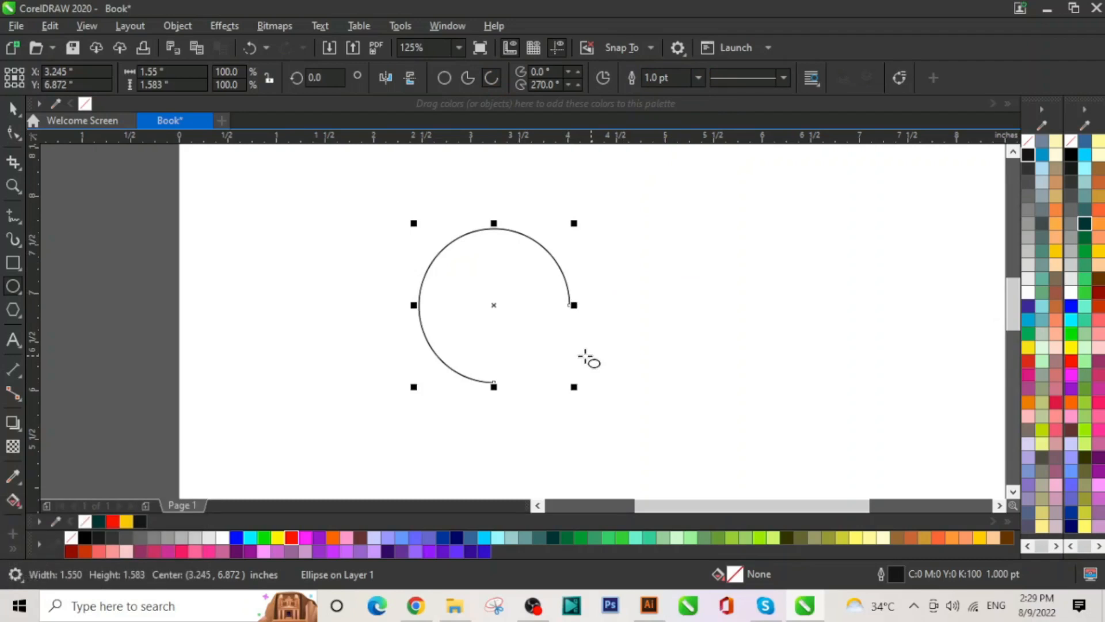
left_click(447, 77)
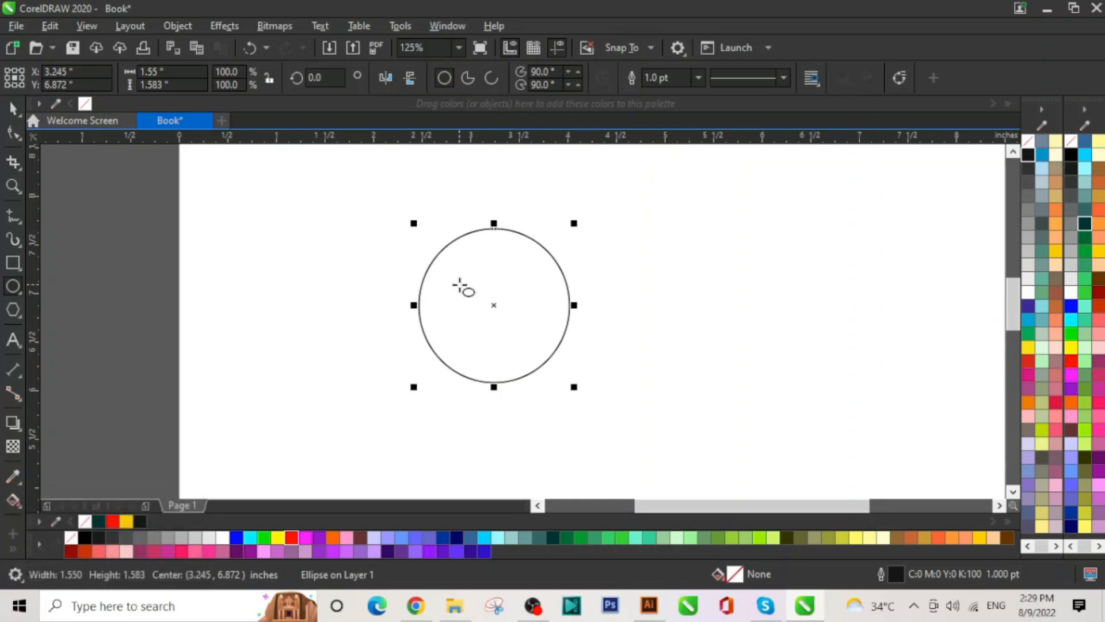
key("ctrl+space")
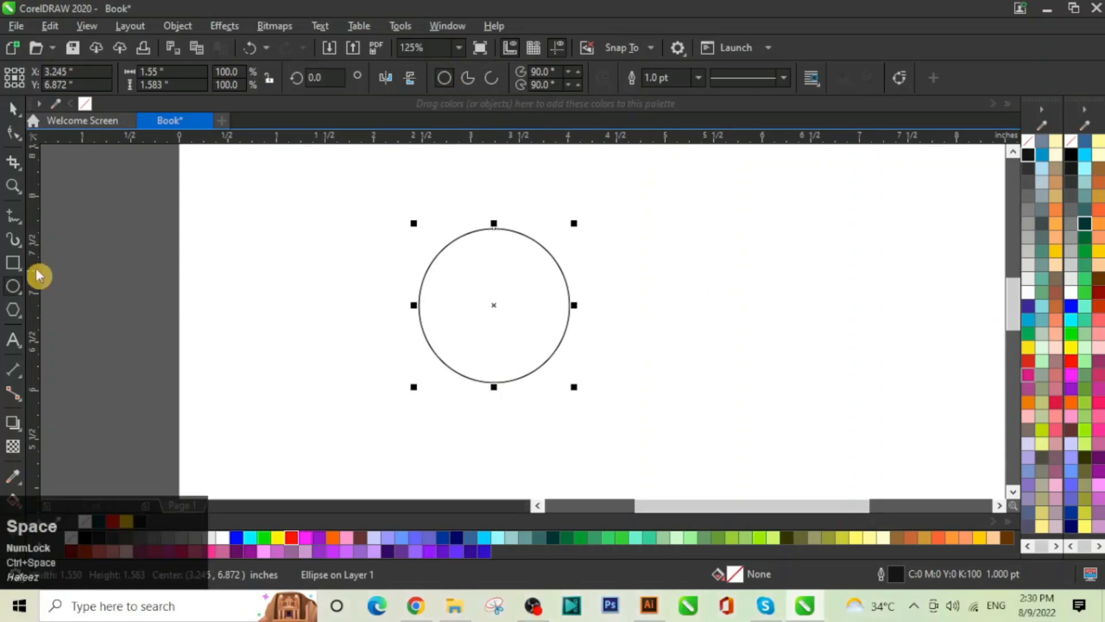
Draw a rectangle about 0.81 by 0.78 inches to the left of the ellipse and fill it with green (#33CC66)
left_click(14, 263)
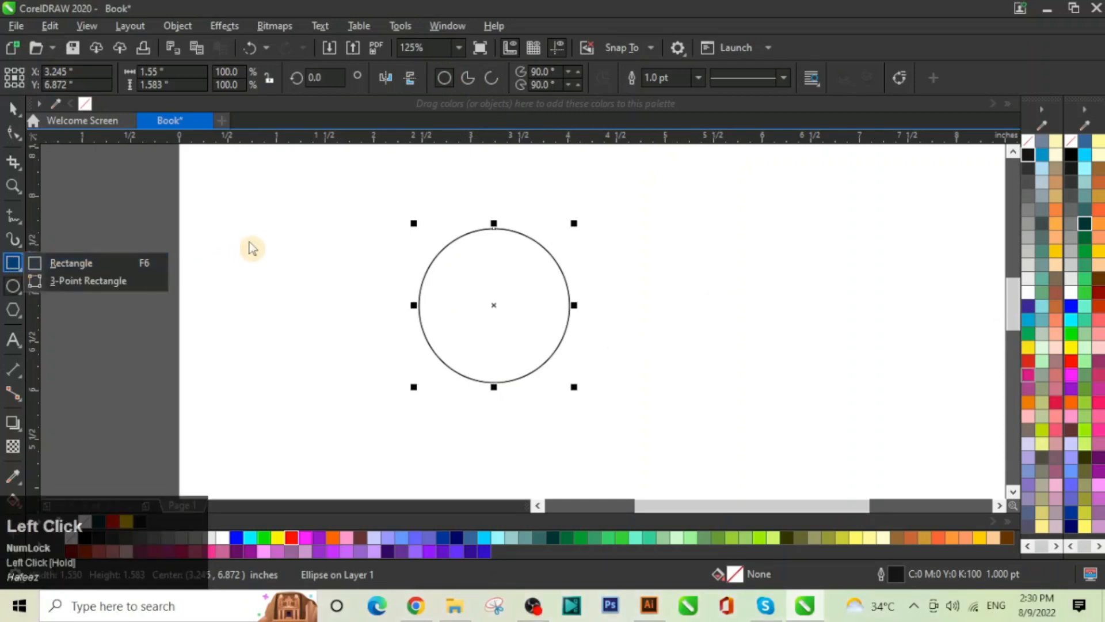
left_click(13, 263)
left_click(57, 263)
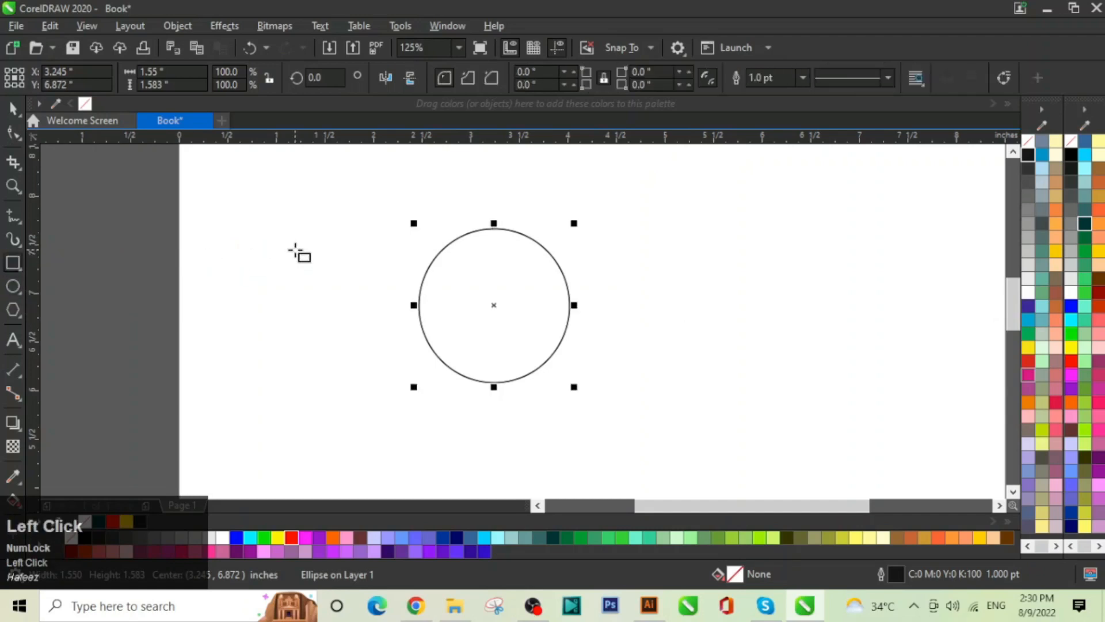
left_click_drag(289, 249, 369, 324)
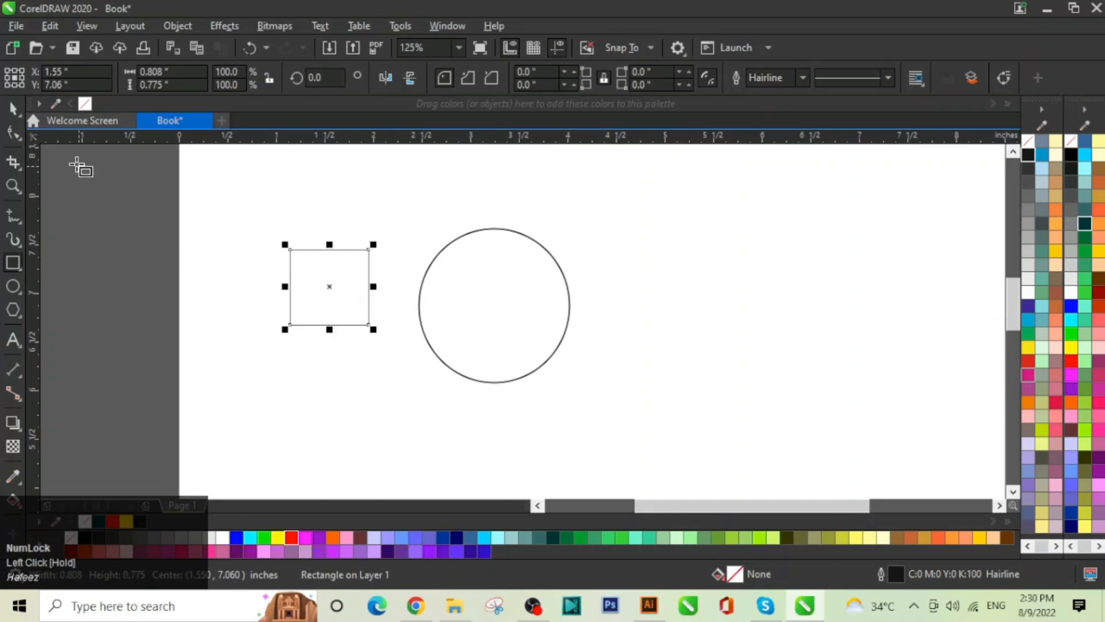
left_click(13, 109)
left_click(1090, 290)
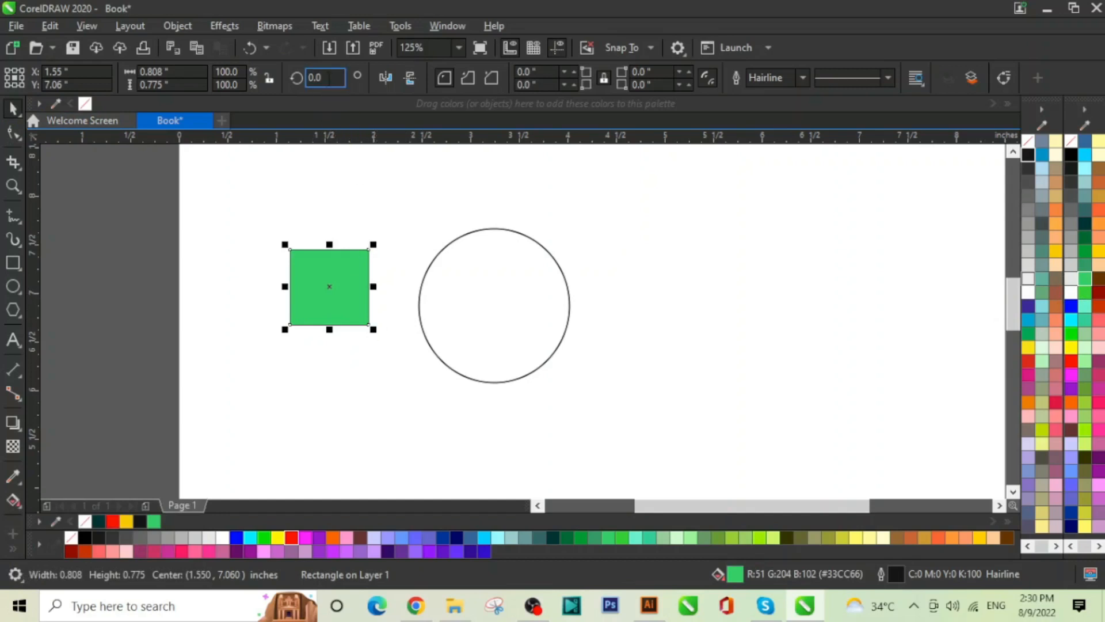
Rotate the green rectangle by 45 degrees and move it to the right side of the ellipse
left_click(313, 77)
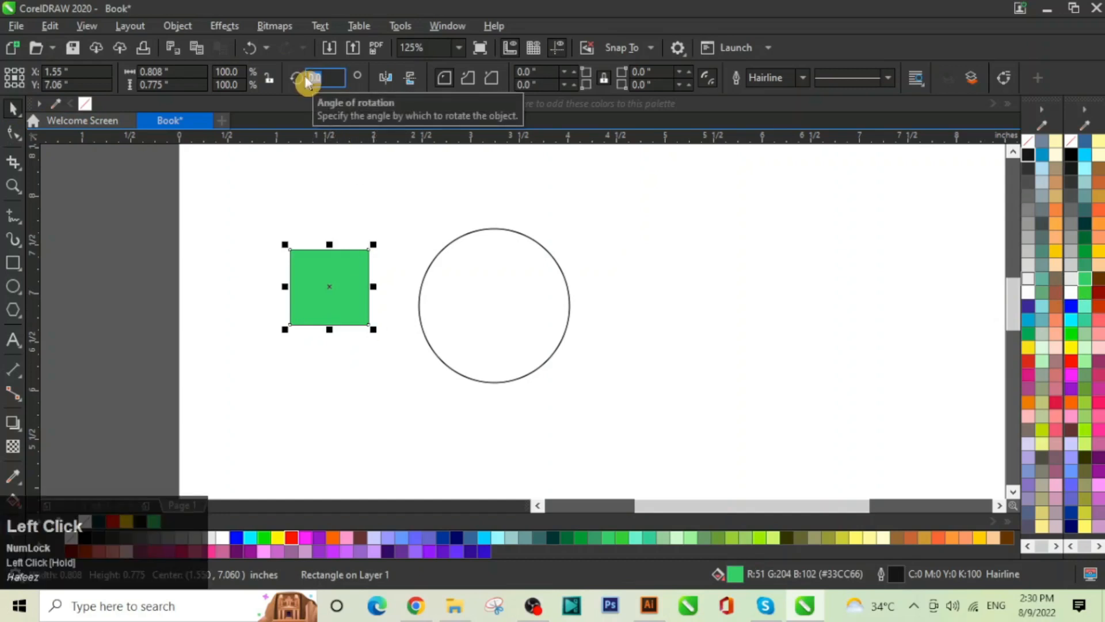
type("45")
key("Return")
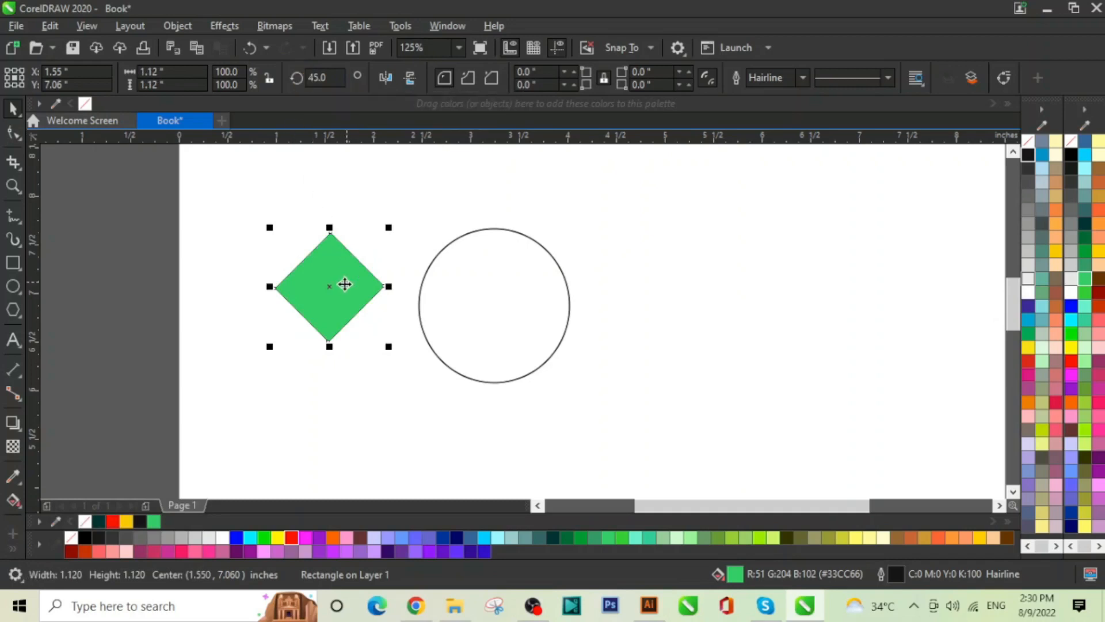
left_click_drag(329, 286, 612, 314)
Fill the ellipse with yellow (C:0 M:20 Y:100 K:0) and convert it to a pie shape
key("ctrl+space")
key("space")
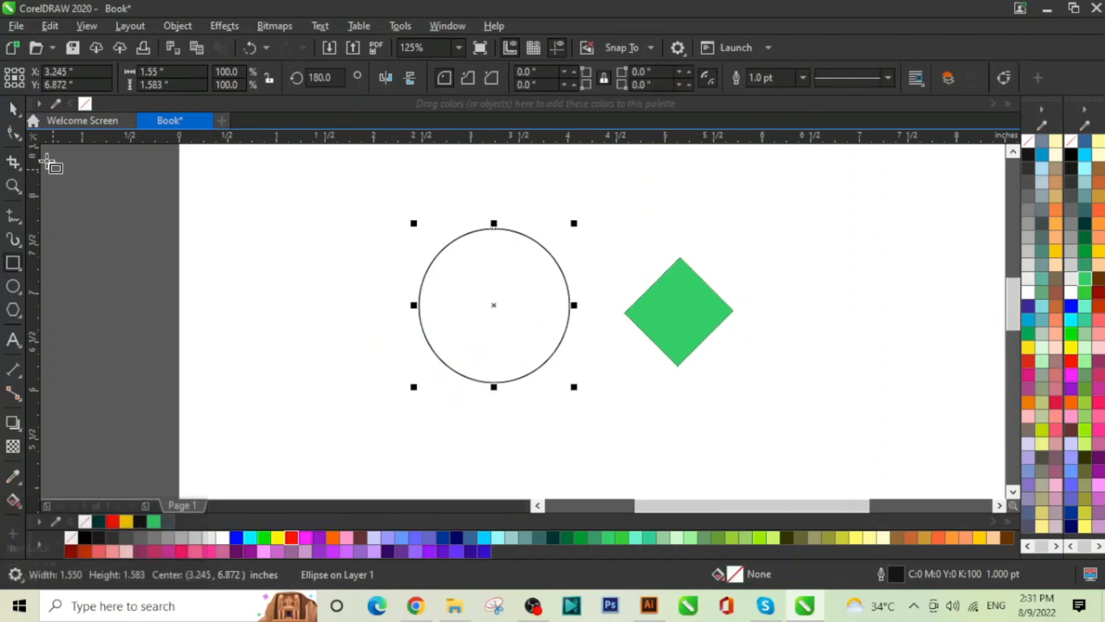
left_click(12, 108)
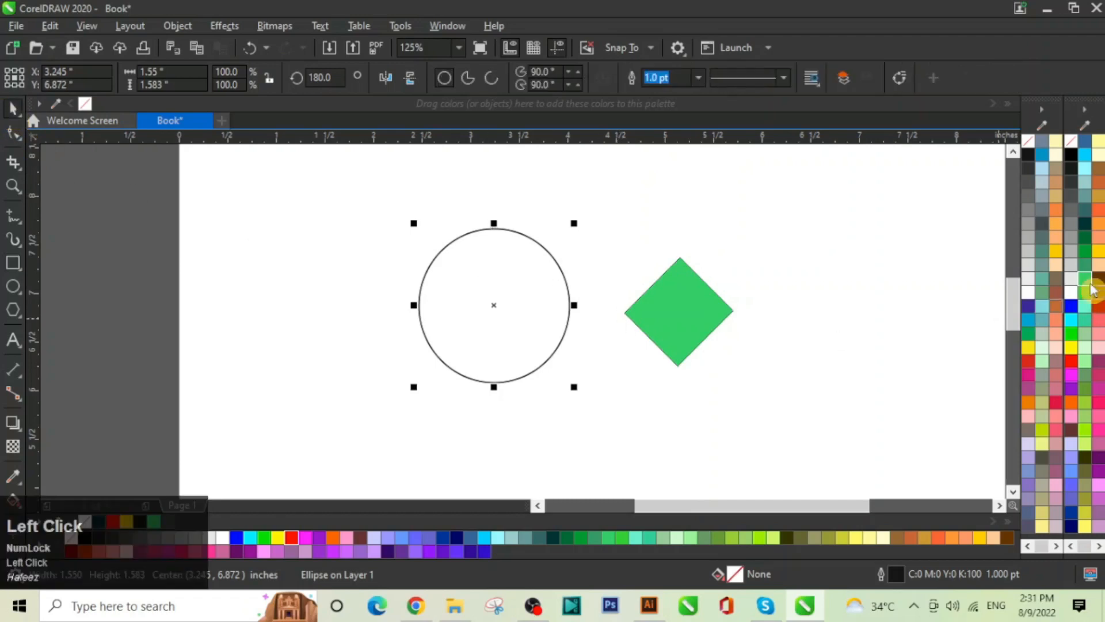
left_click(1068, 253)
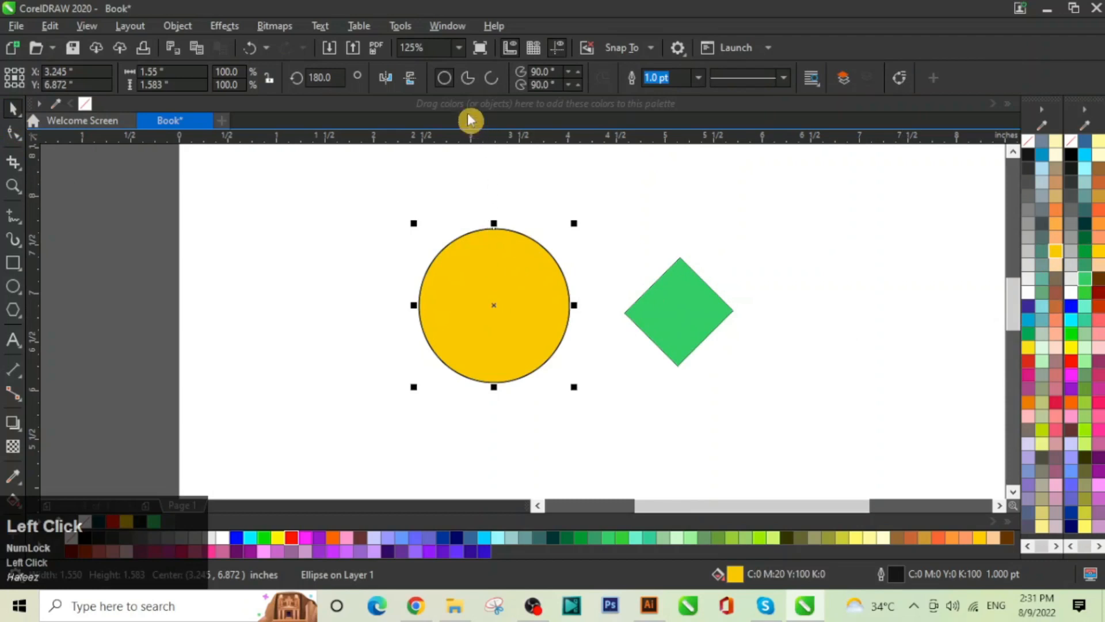
left_click(467, 77)
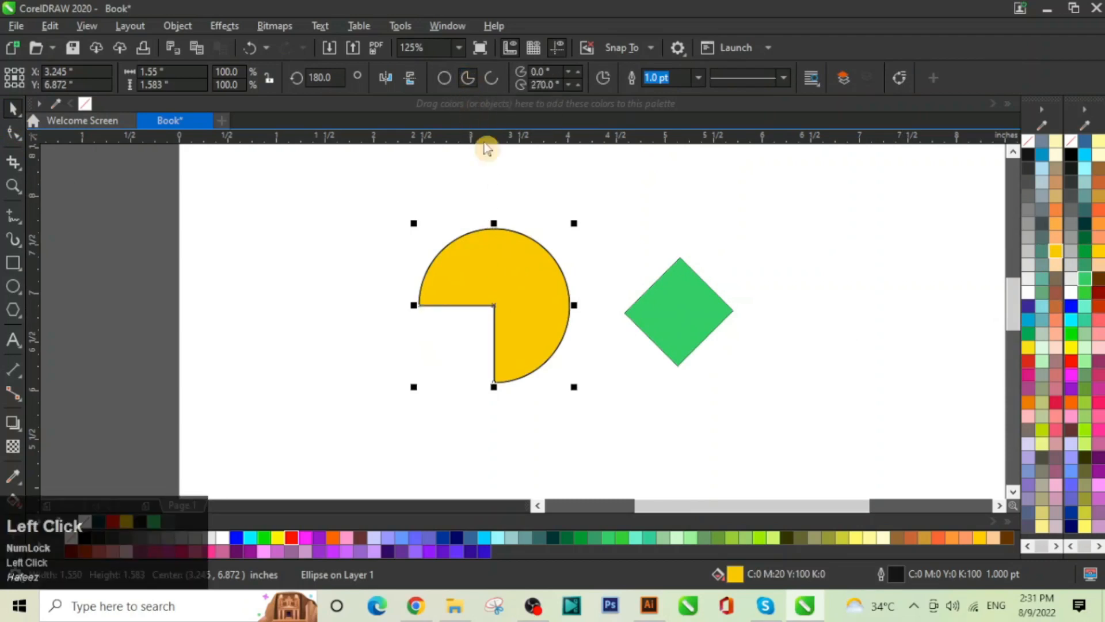
Mirror the yellow pie horizontally twice, and mirror it vertically twice
left_click(389, 78)
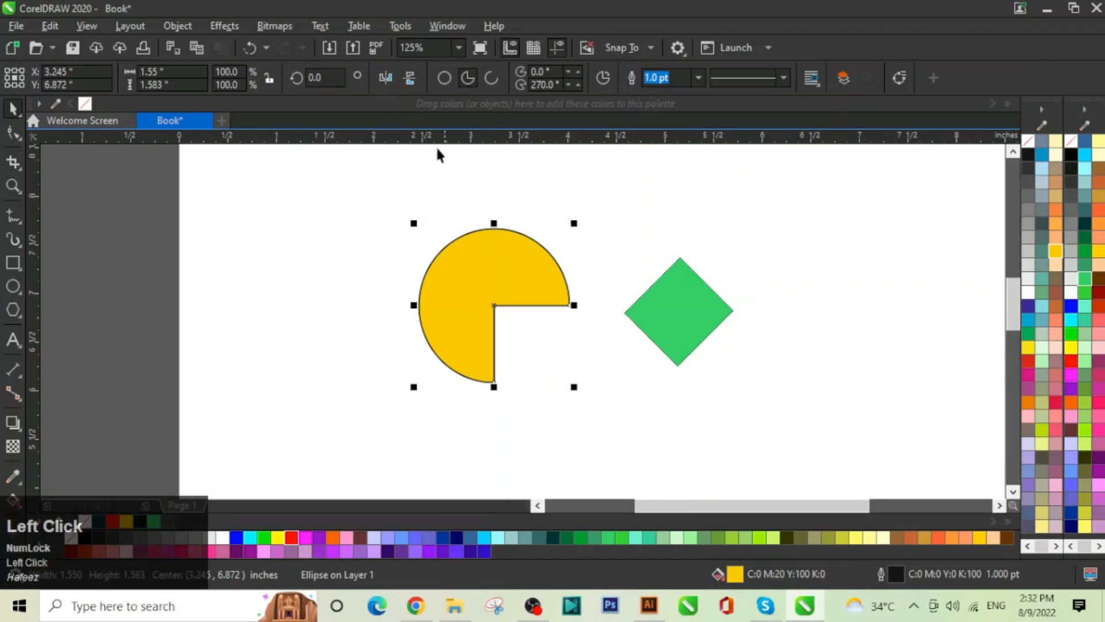
left_click(390, 77)
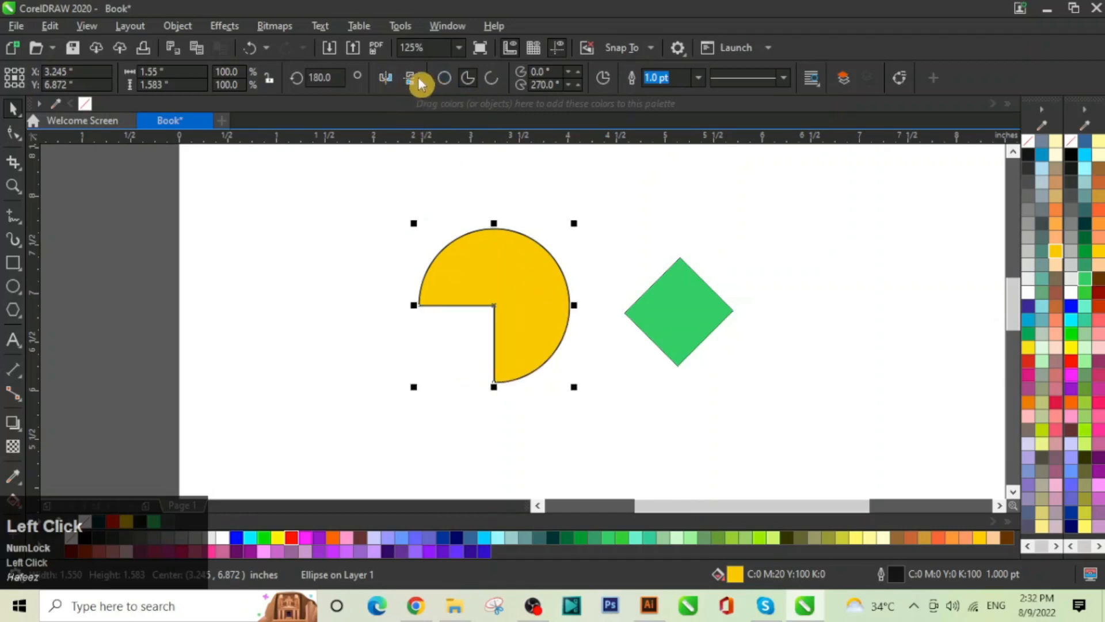
left_click(412, 80)
left_click(412, 81)
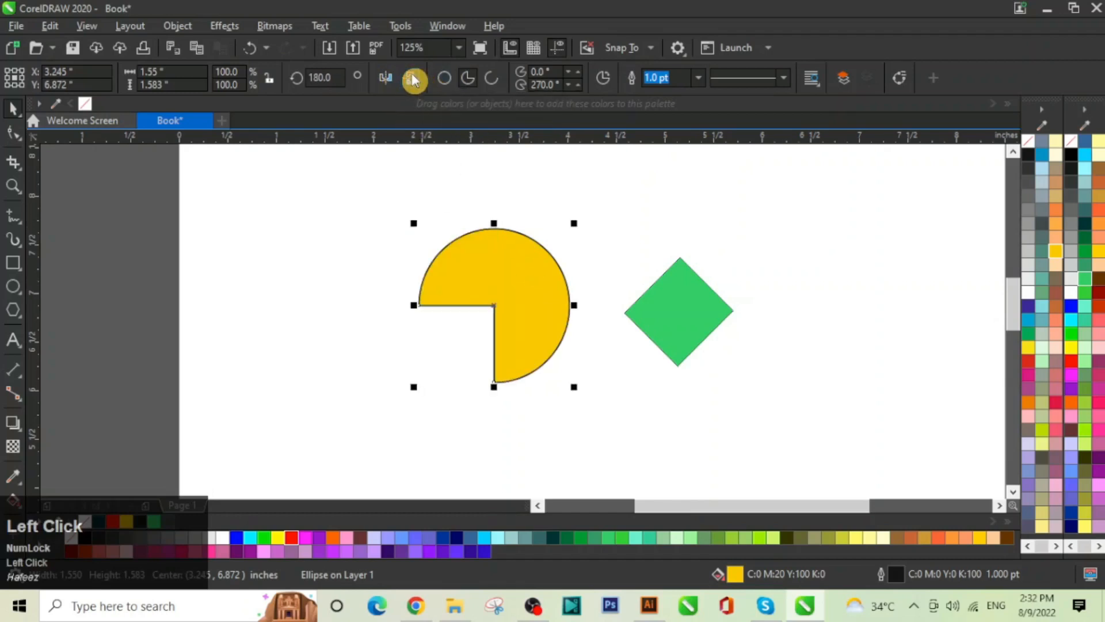